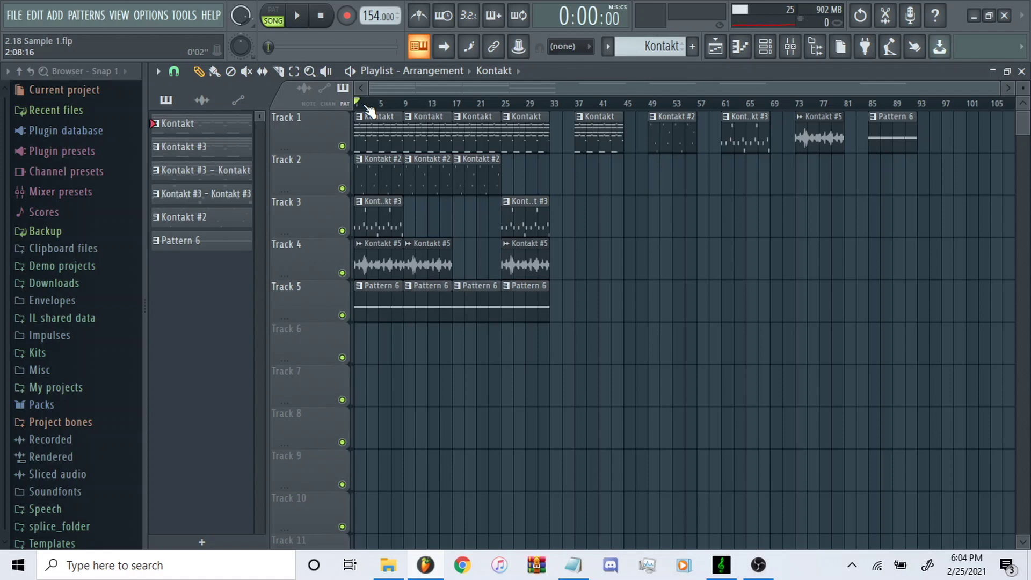
Play back the playlist arrangement and look over the Kontakt and Pattern 6 clips on tracks 1 to 5
left_click(404, 105)
mouse_move(359, 104)
left_mouse_down()
mouse_move(404, 103)
mouse_move(402, 124)
mouse_move(322, 122)
left_mouse_up()
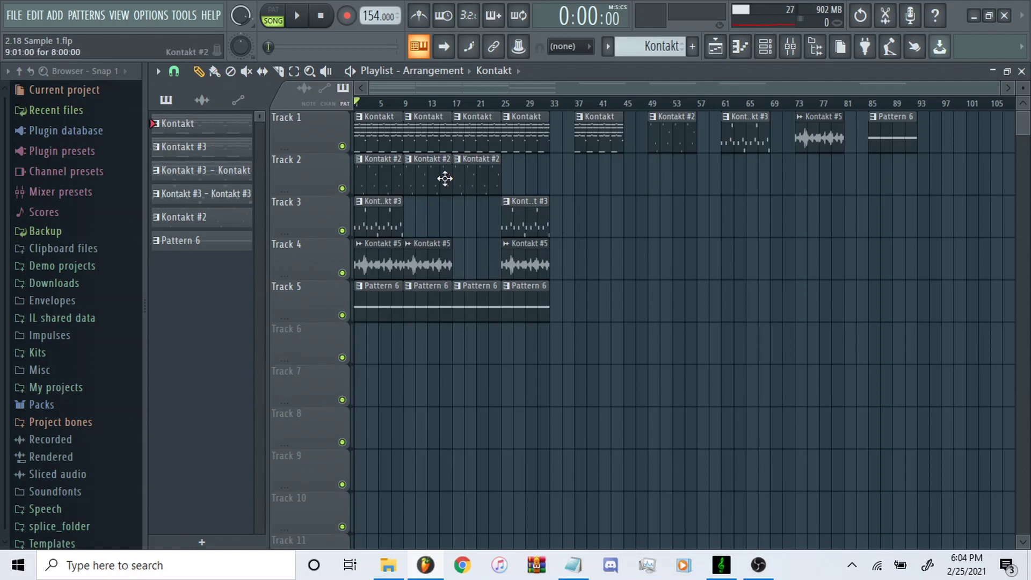
left_click_drag(406, 104, 726, 144)
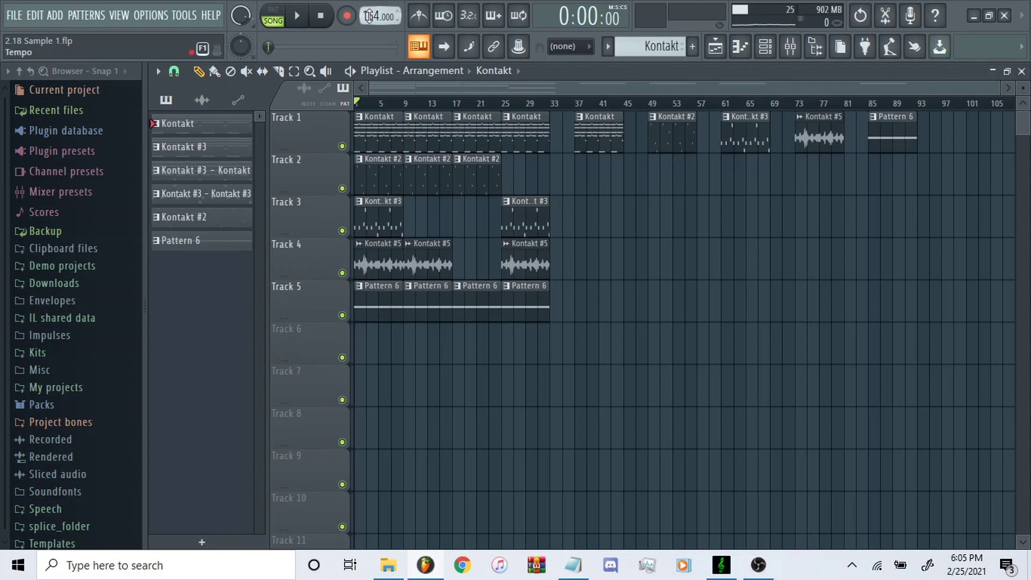
left_click_drag(371, 103, 568, 121)
key("space")
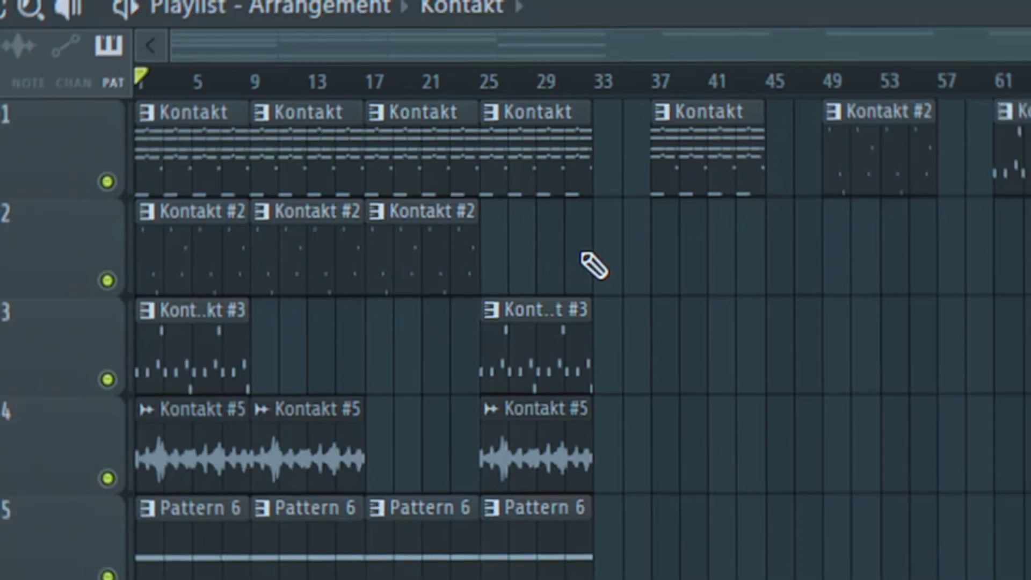
key("space")
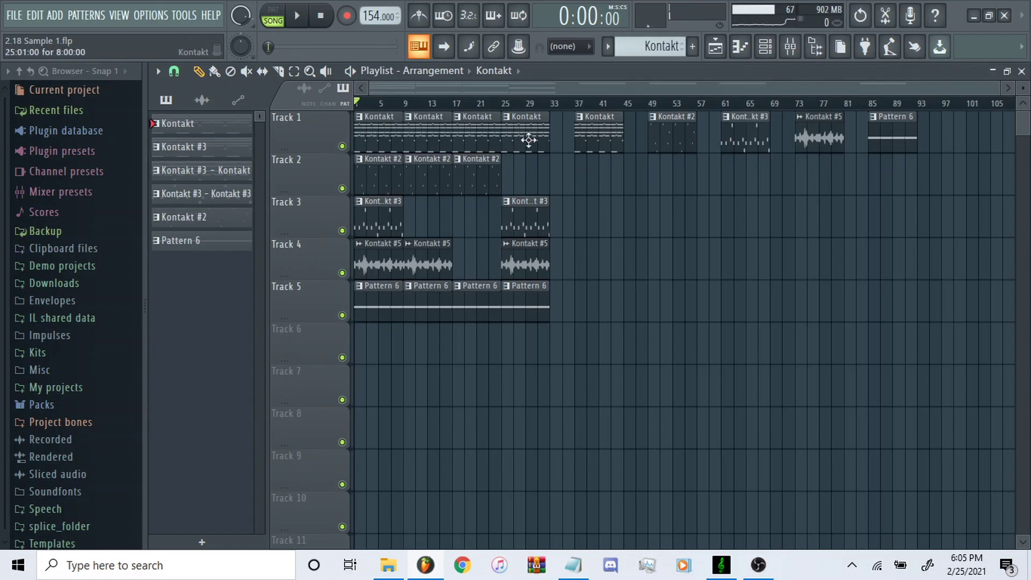
left_click_drag(535, 230, 472, 143)
left_click_drag(430, 110, 419, 371)
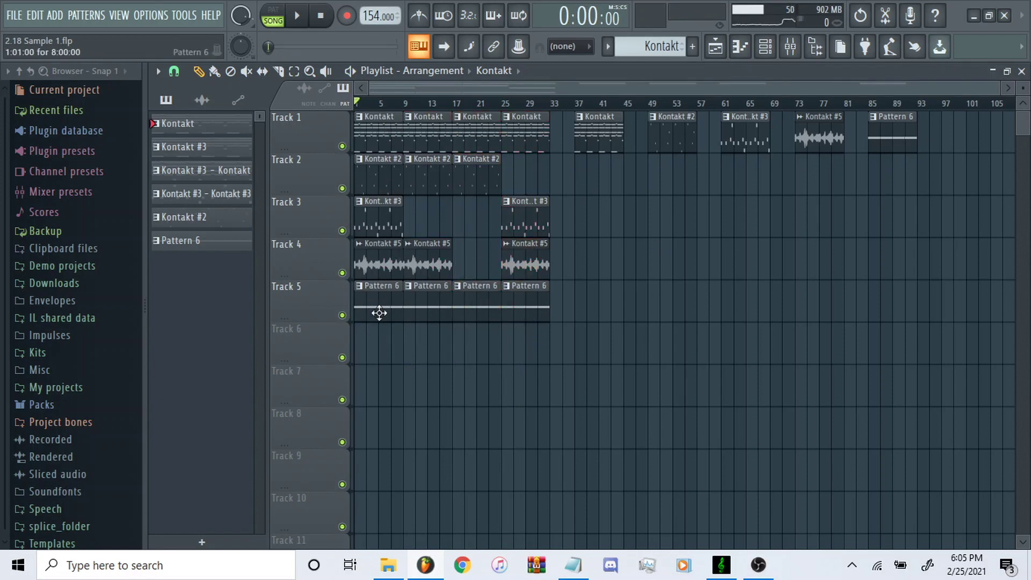
scroll(395, 319, "up", 1)
scroll(395, 319, "down", 1)
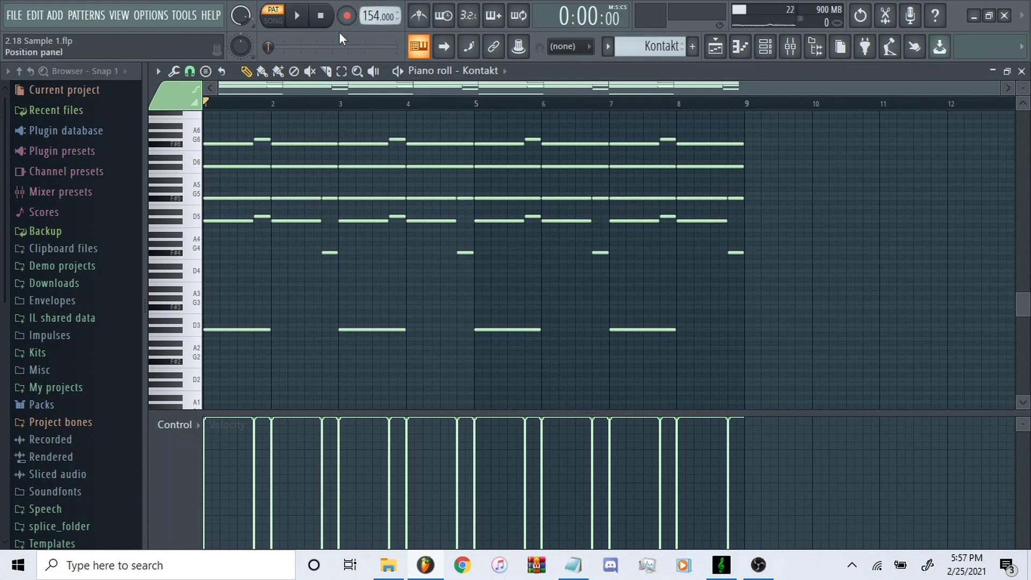
Look over the Kontakt chord pattern in the piano roll and play it from the start
scroll(420, 230, "up", 1)
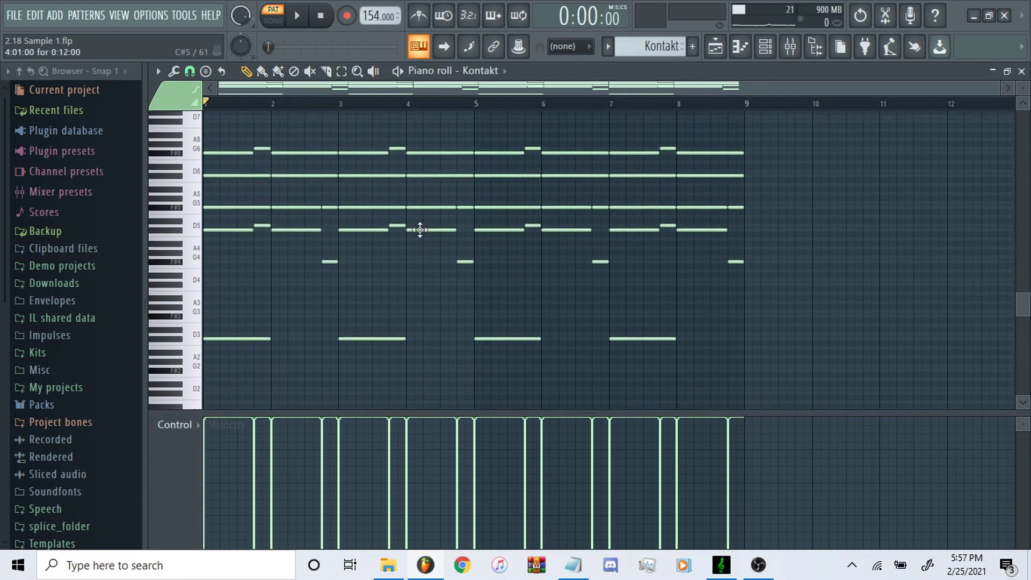
scroll(420, 230, "down", 4)
scroll(394, 219, "up", 3)
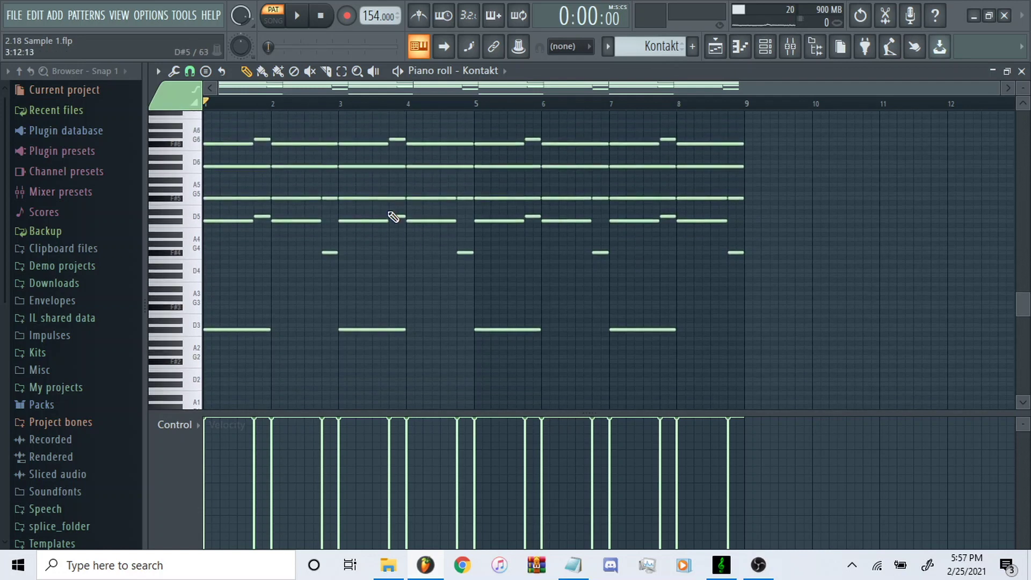
left_click(765, 47)
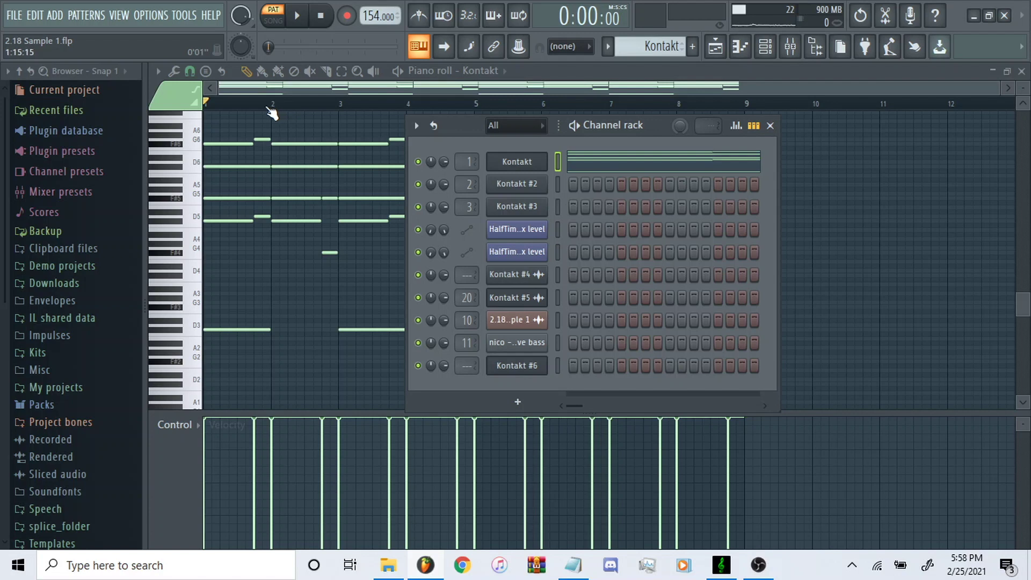
key("F6")
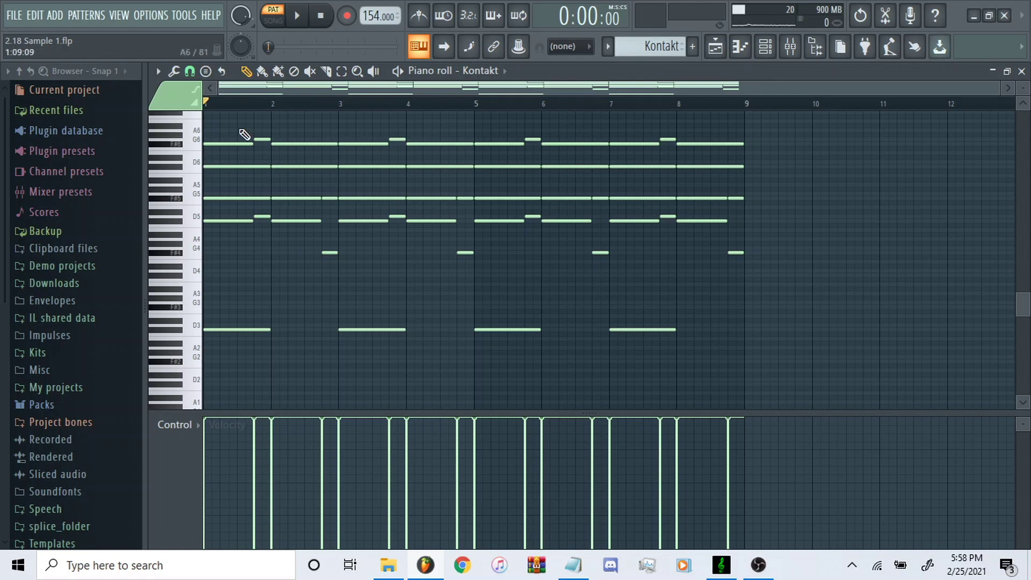
key("space")
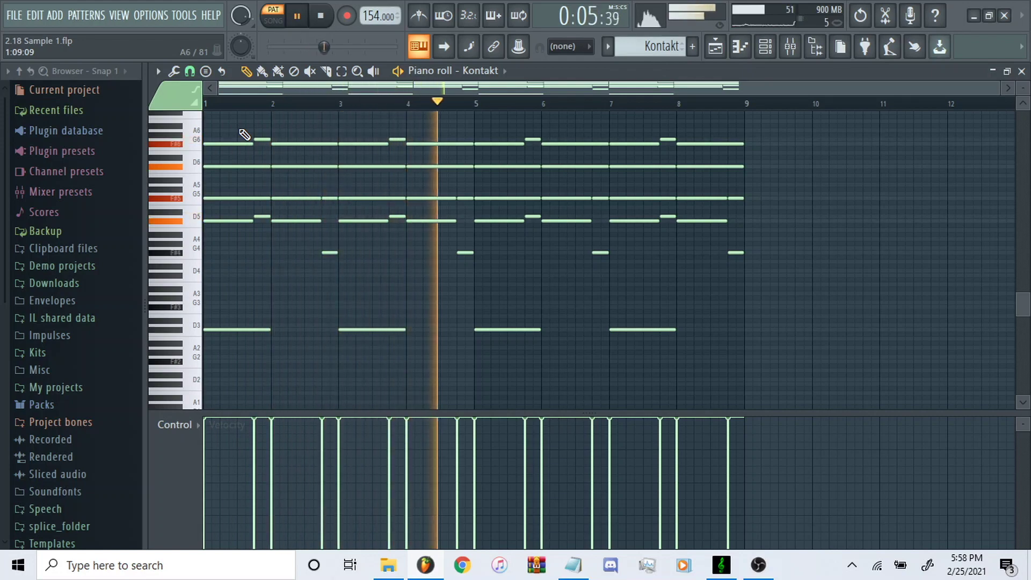
key("space")
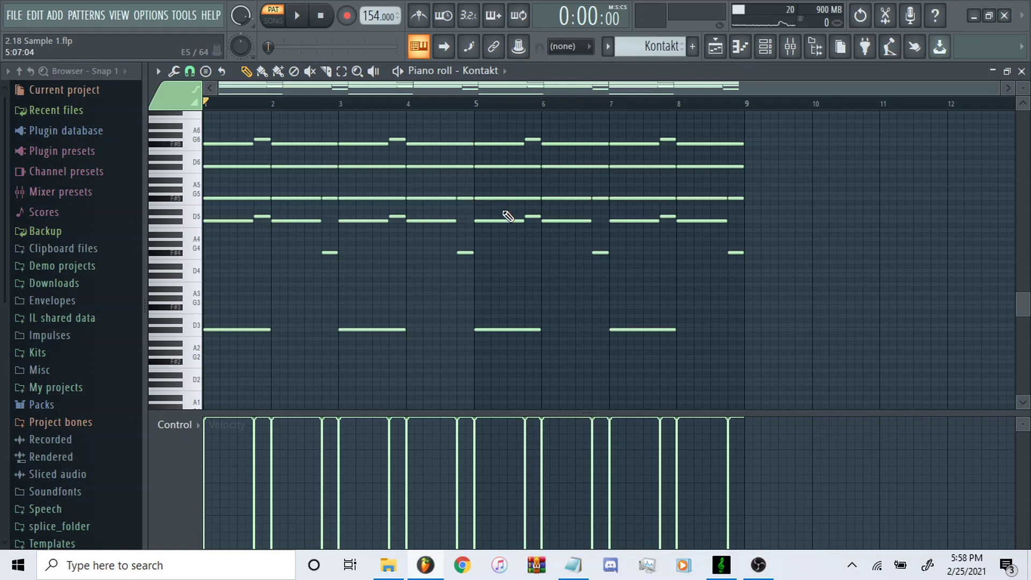
Examine the opening chord in bar 1 by selecting its four upper notes, and look at the D3-range bass note
scroll(509, 214, "down", 2)
scroll(509, 215, "up", 3)
scroll(508, 215, "down", 3)
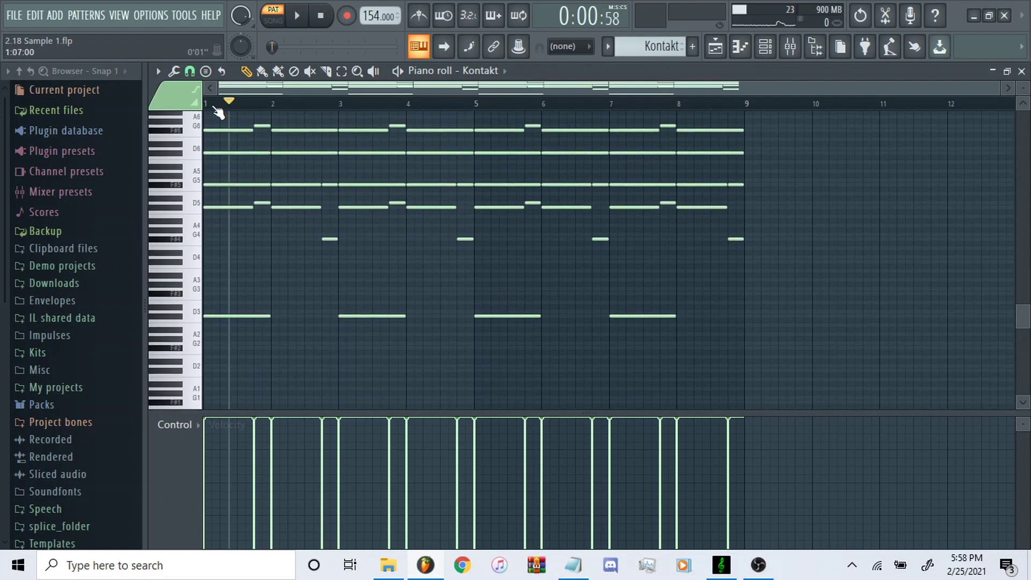
scroll(224, 219, "up", 3)
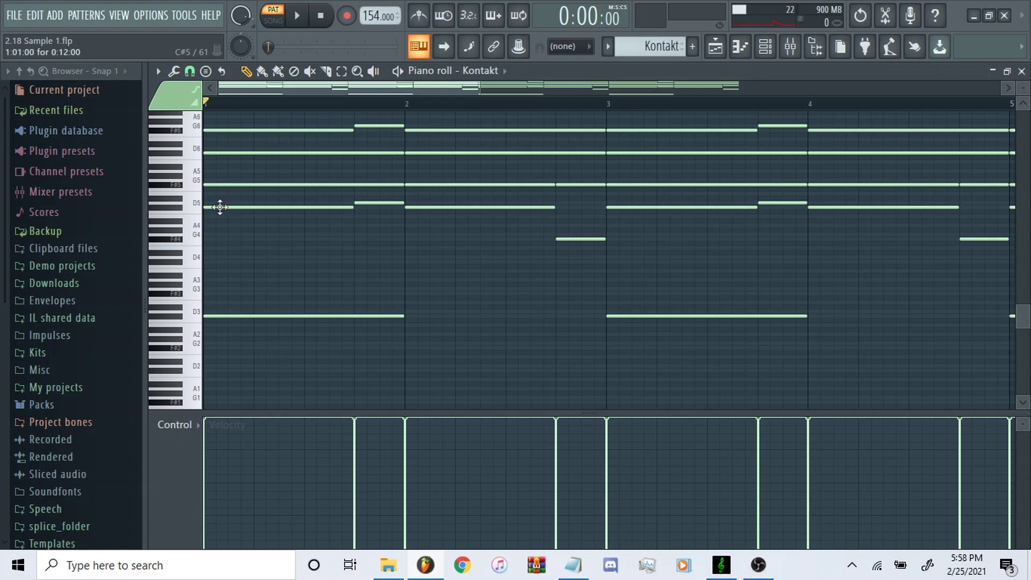
left_click_drag(229, 121, 326, 264)
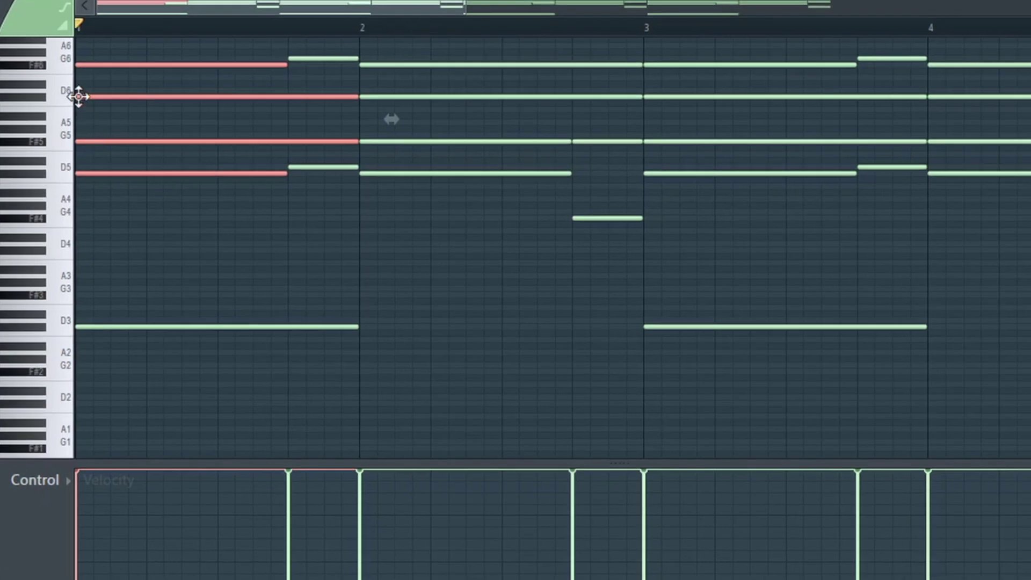
left_click(116, 66)
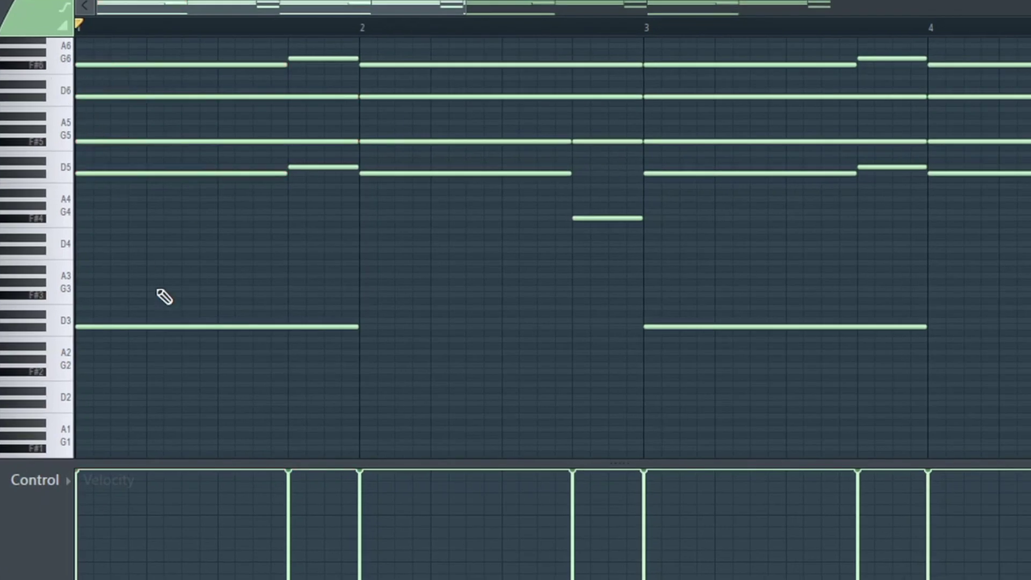
left_click_drag(124, 250, 218, 378)
left_click(134, 258)
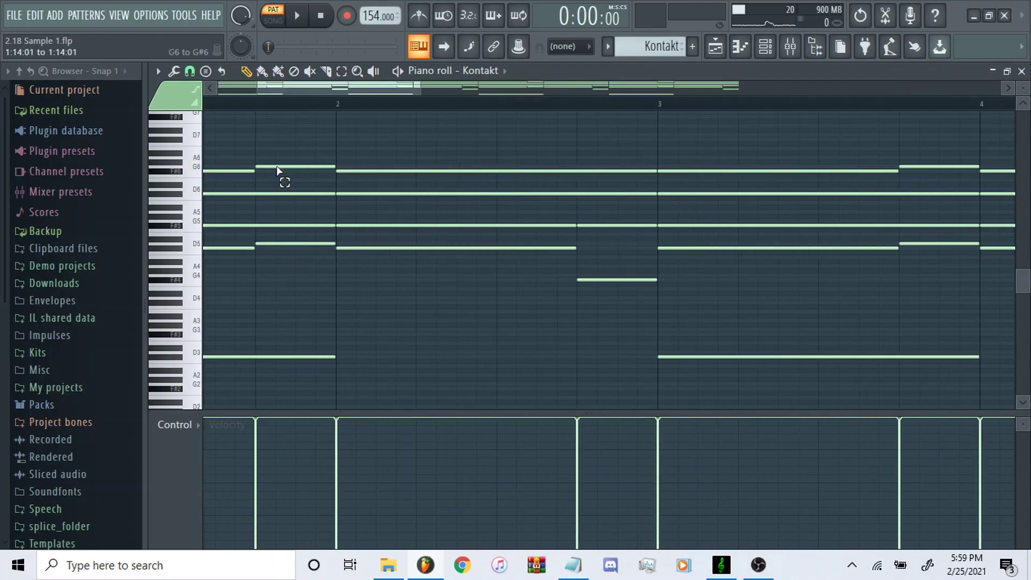
Examine the following chord changes through bar 2 by selecting each group of stacked notes in turn
left_click_drag(283, 173, 283, 288)
scroll(250, 241, "down", 2)
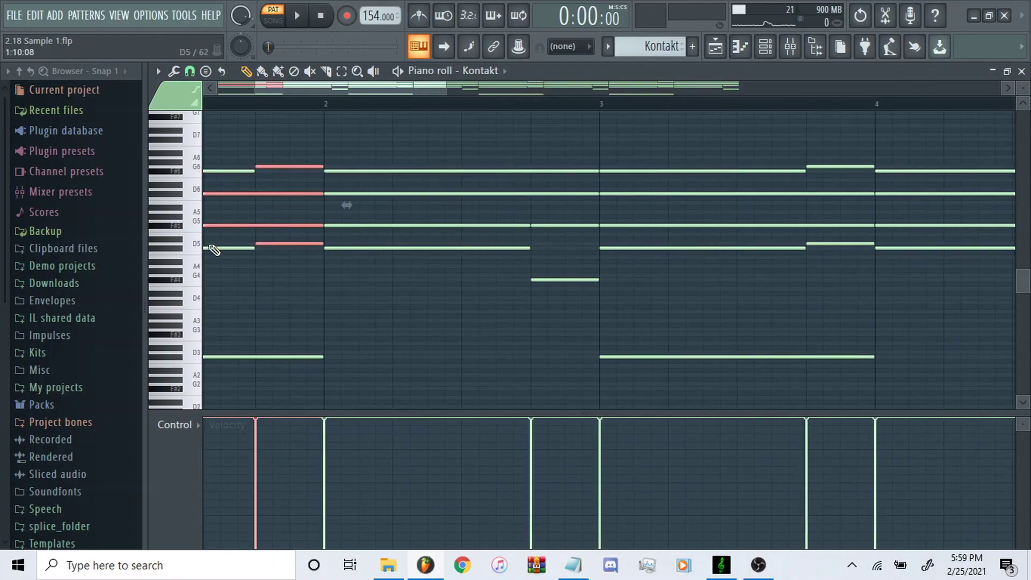
scroll(338, 250, "down", 2)
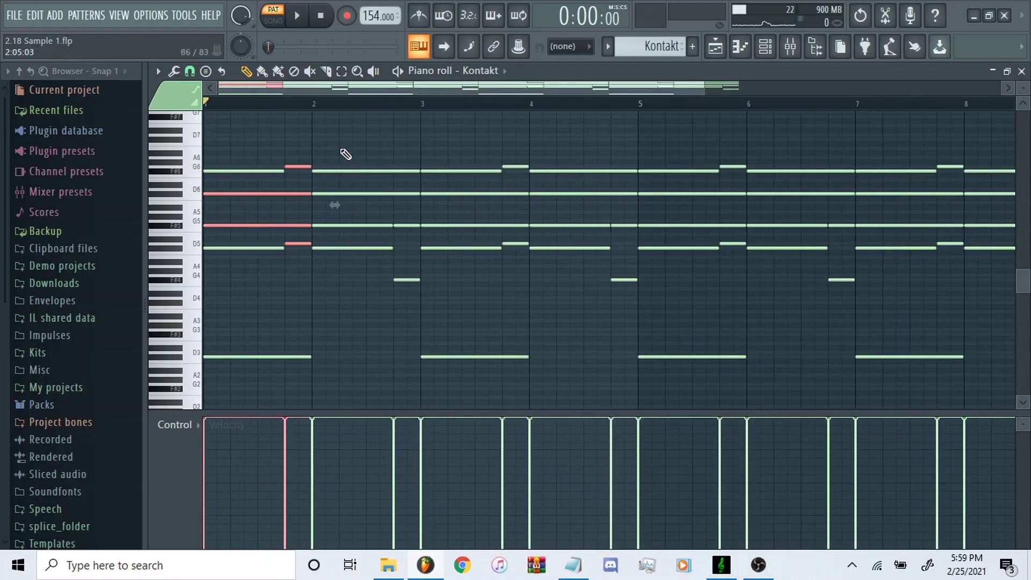
left_click_drag(345, 153, 356, 330)
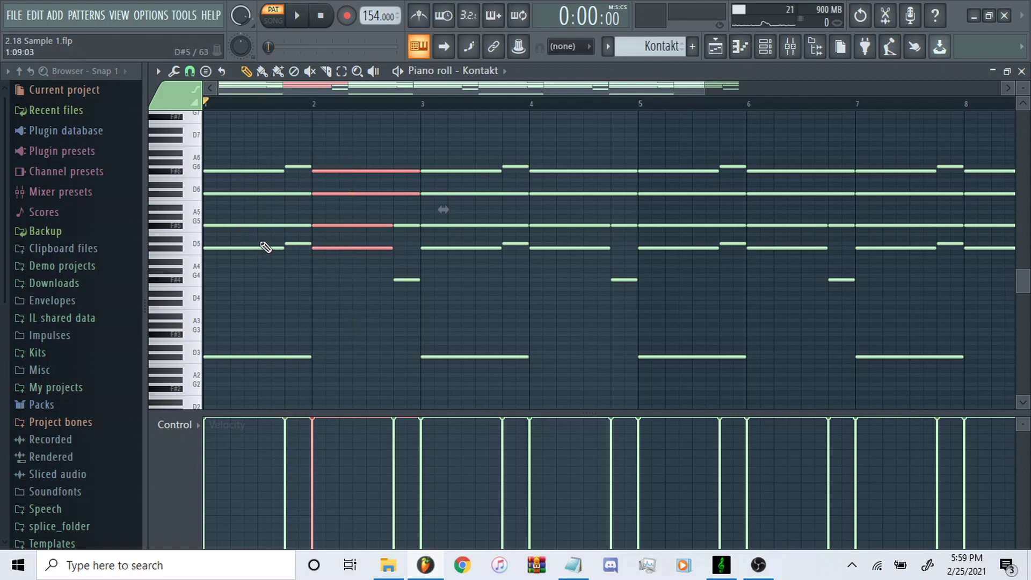
left_click_drag(398, 209, 410, 329)
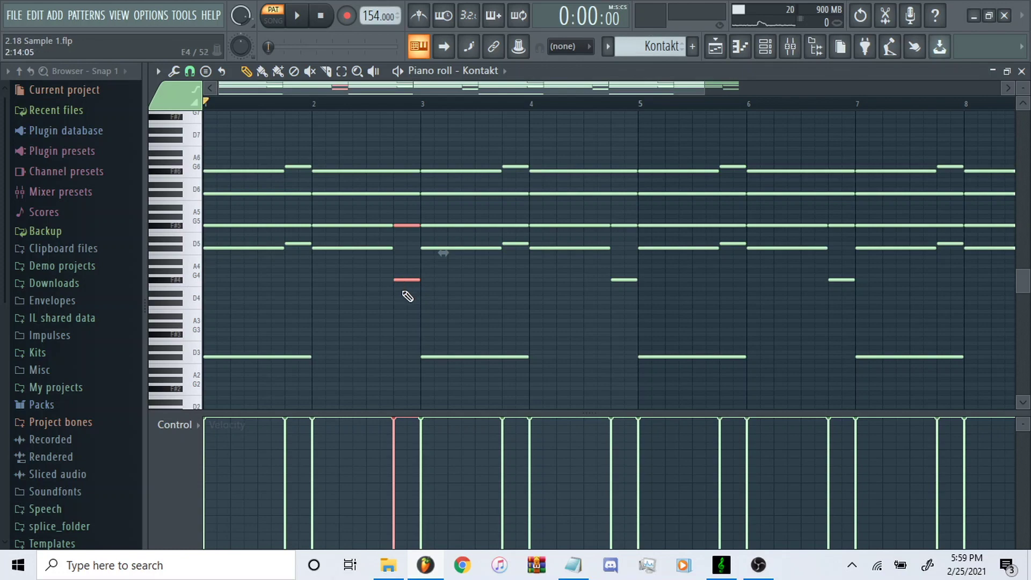
scroll(407, 295, "down", 2)
left_click_drag(374, 141, 484, 391)
Enable the EffectRack and MondoMod Stereo effects on mixer Insert 40
key("F9")
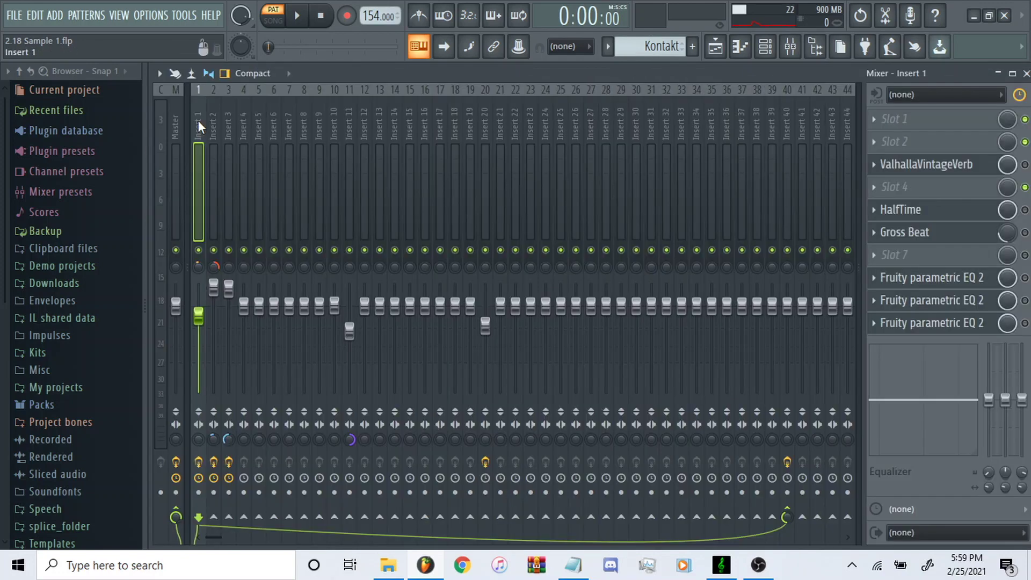
left_click(786, 133)
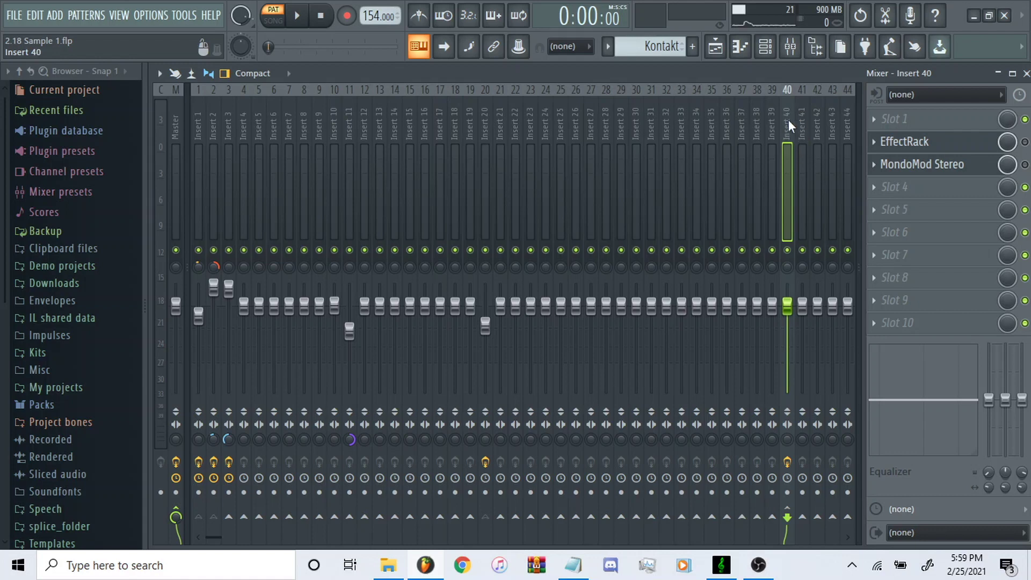
left_click(1025, 141)
left_click(1025, 164)
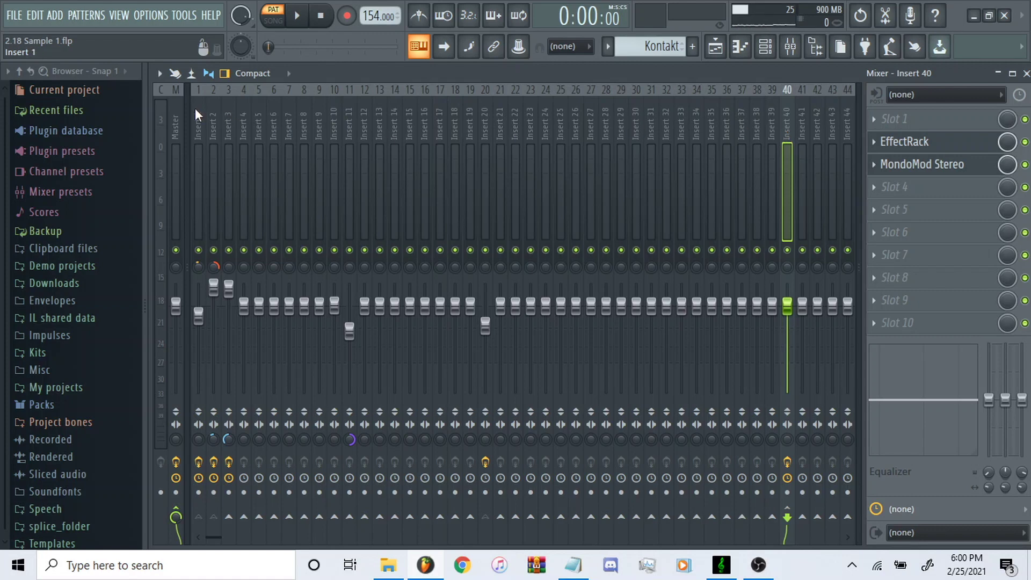
Inspect the EffectRack Cheap Tape settings and the MondoMod Stereo settings on Insert 40
left_click(908, 142)
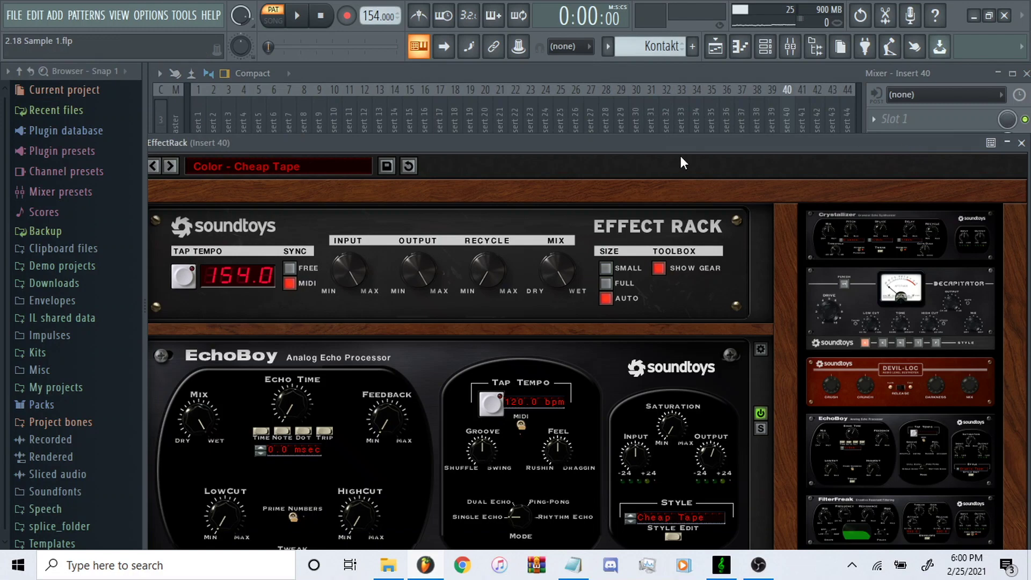
left_click_drag(678, 143, 669, 99)
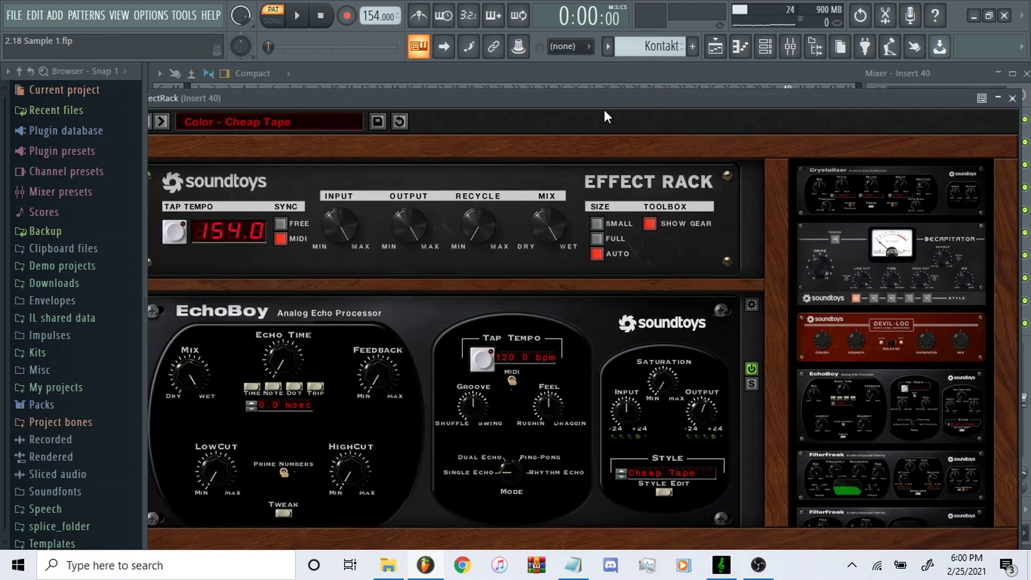
key("Escape")
left_click(935, 163)
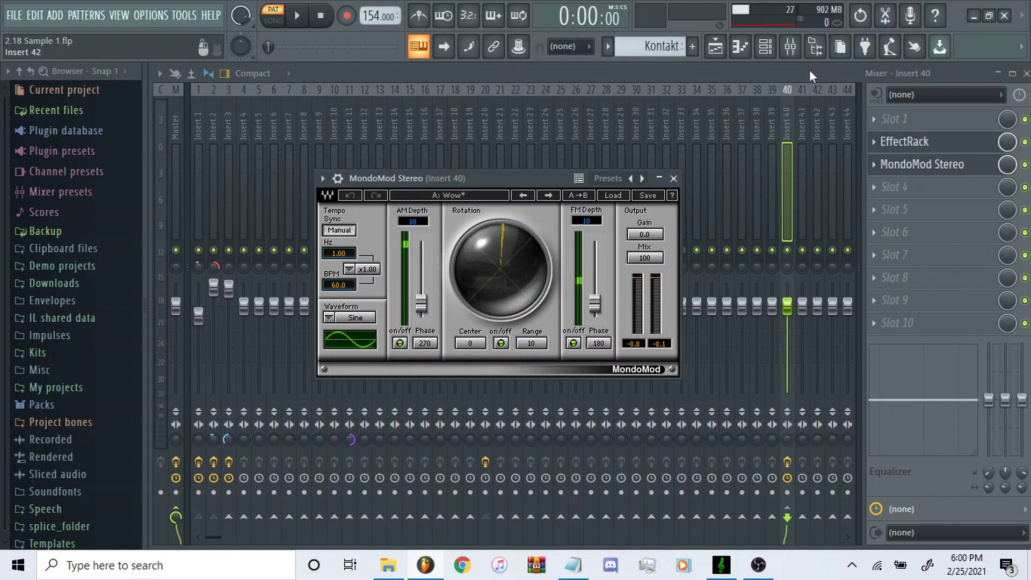
key("Escape")
Enable Gross Beat on mixer Insert 1 and choose its 1 Beat Gate volume preset
left_click(197, 134)
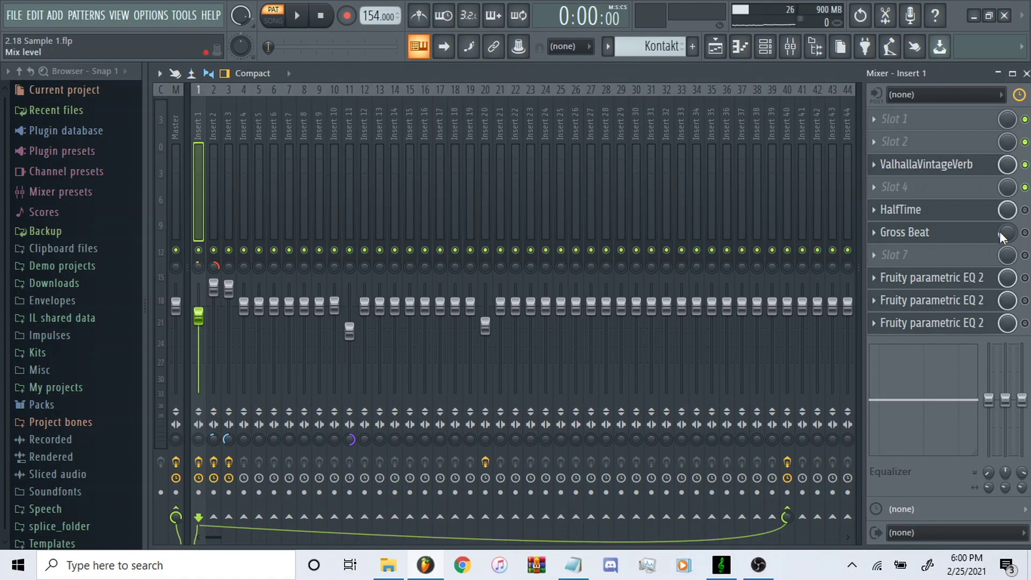
left_click(1025, 232)
left_click(905, 232)
left_click(302, 385)
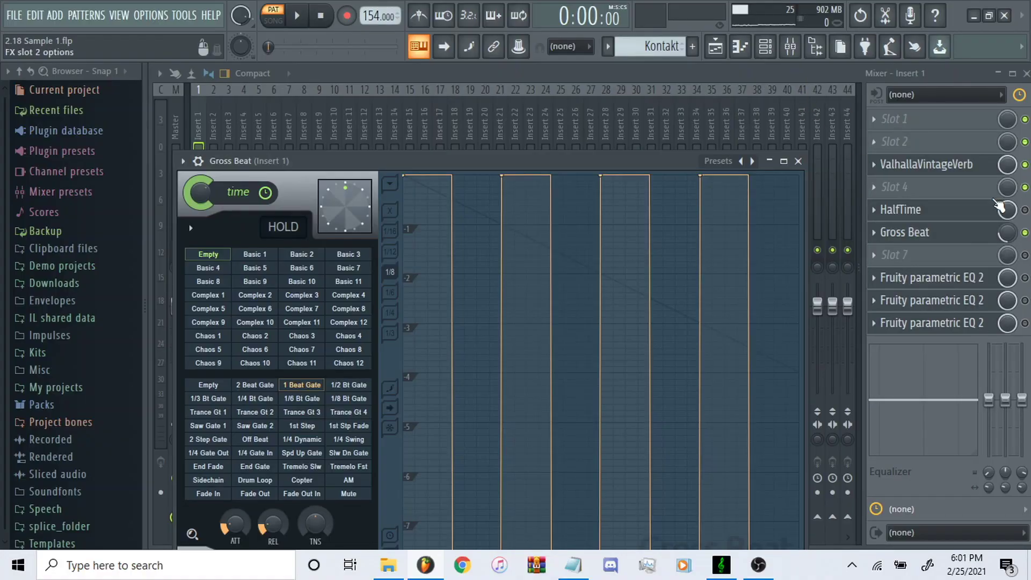
key("Escape")
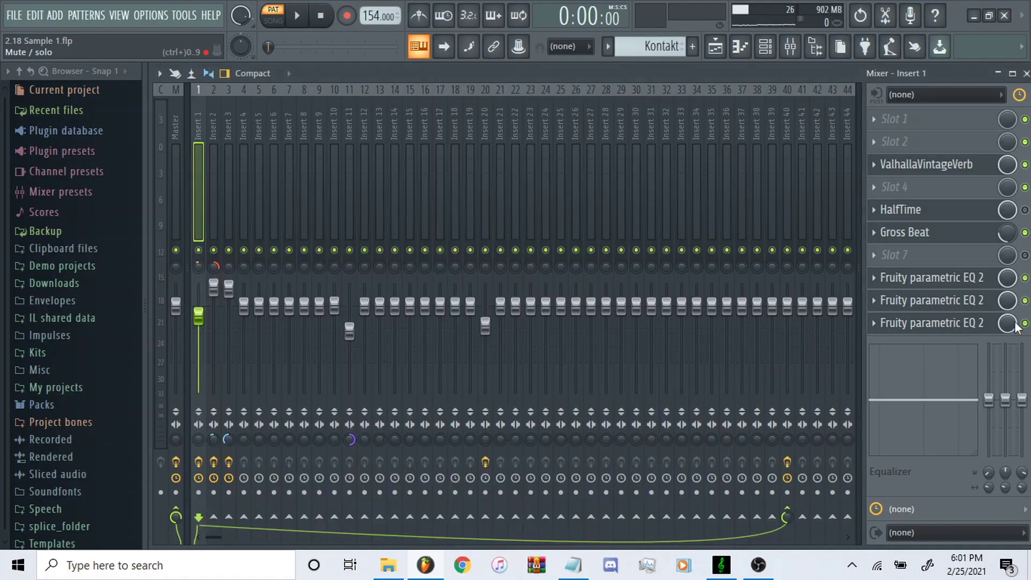
Enable the three Fruity parametric EQ 2 effects on Insert 1 and inspect their curves
left_click(957, 323)
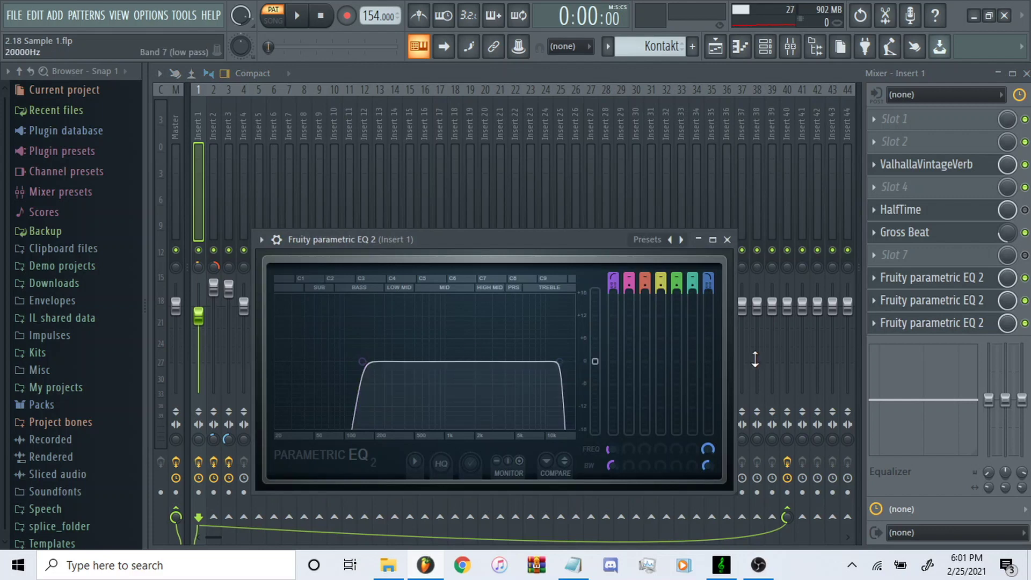
left_click(917, 301)
left_click(913, 282)
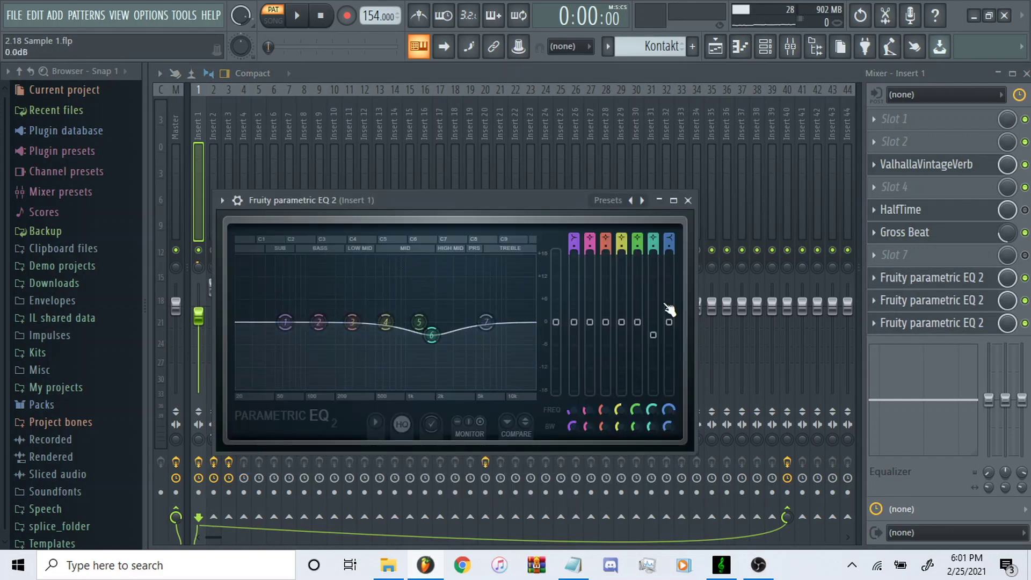
key("Escape")
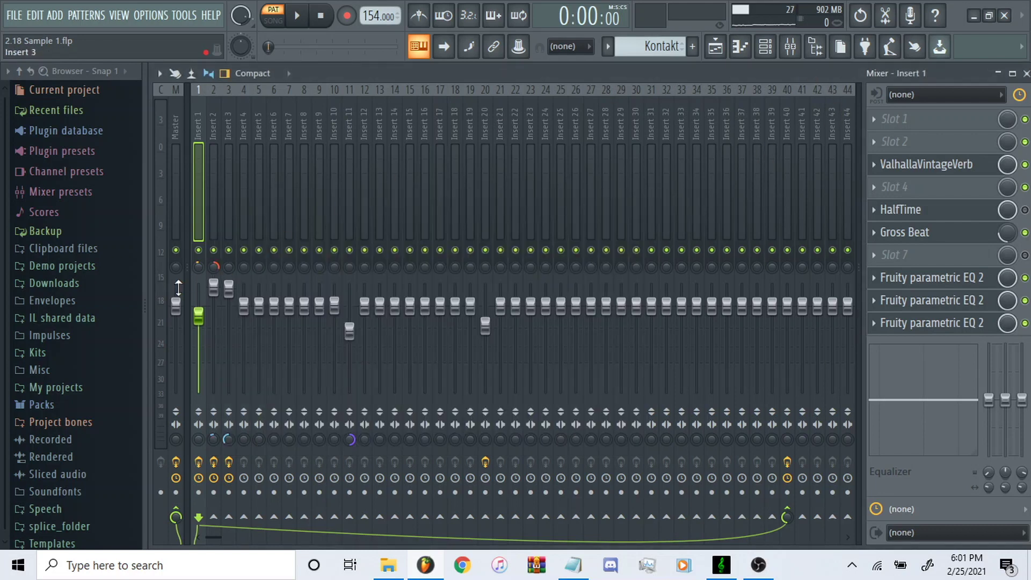
Open the Kontakt channel's chord pattern in the piano roll and play it with the effects enabled
left_click(773, 47)
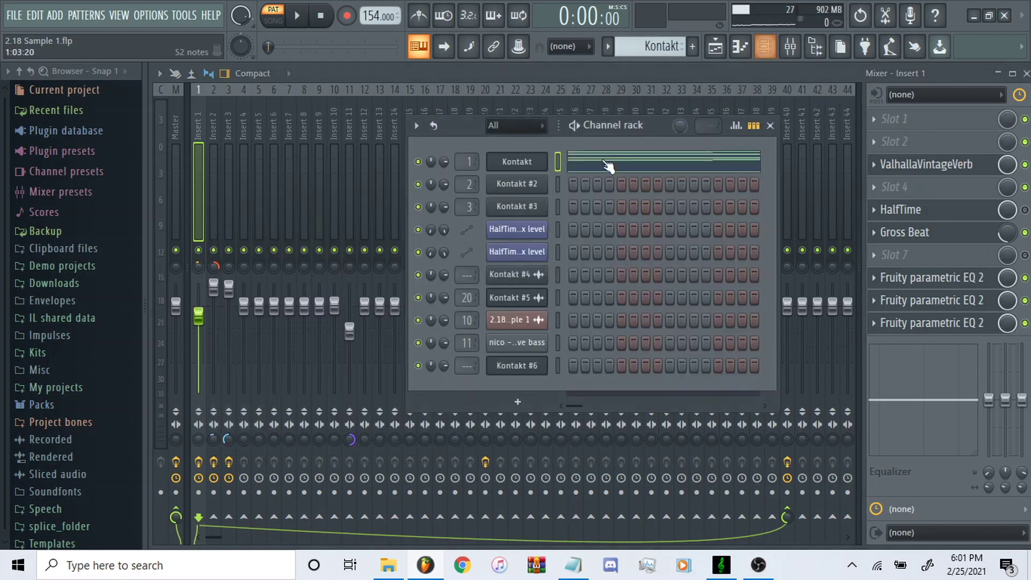
left_click(610, 167)
key("space")
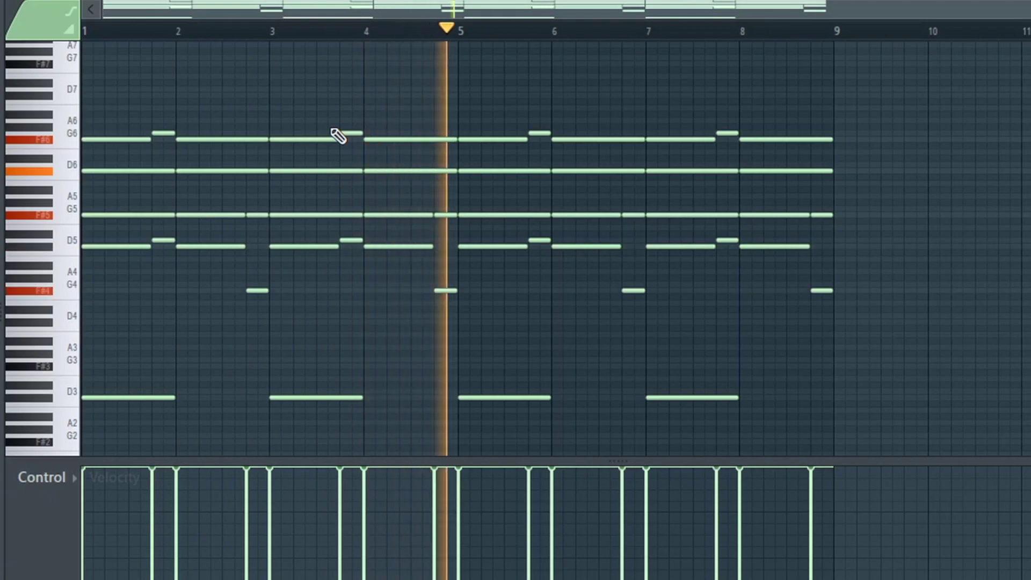
Stop playback and open the Kontakt #2 channel's instrument to show its 02 Violins Spiccato and Fast Note Down patch
key("space")
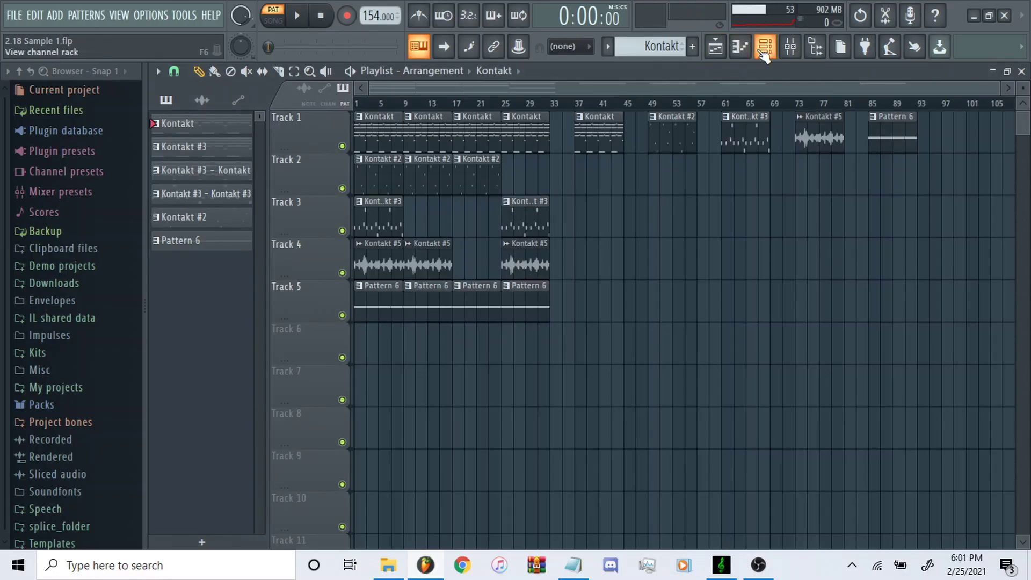
left_click(766, 47)
left_click(771, 125)
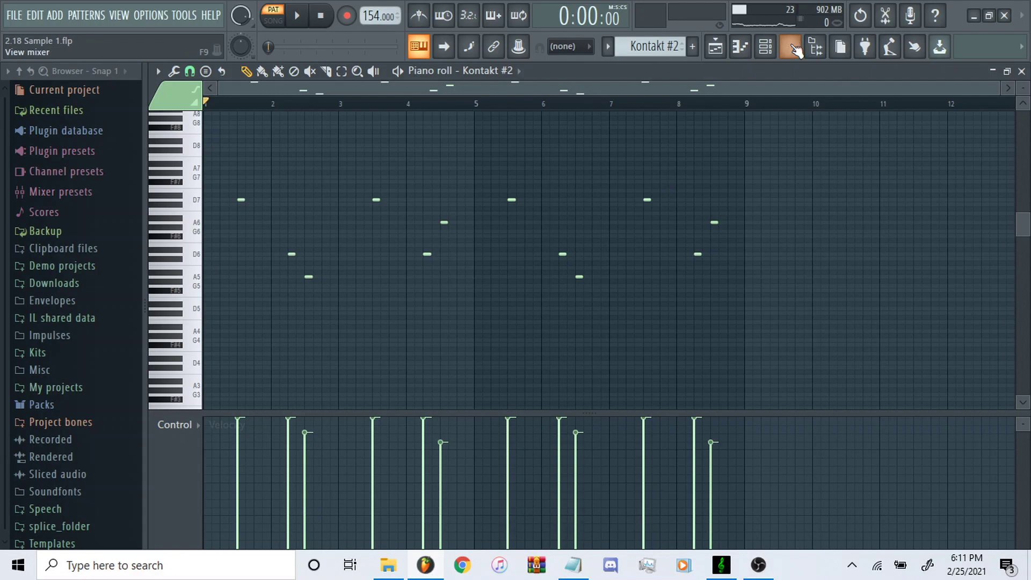
left_click(793, 49)
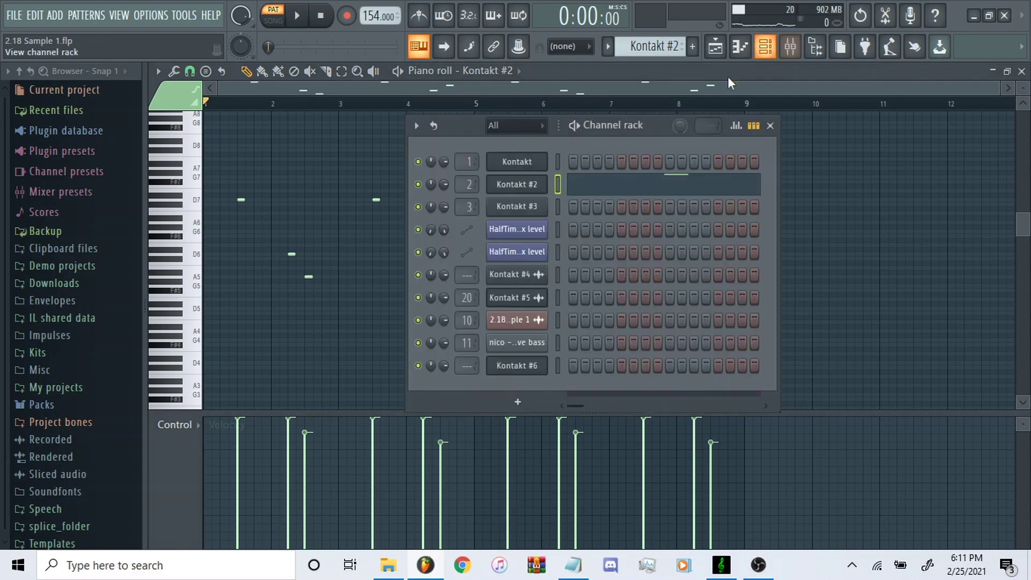
left_click(517, 184)
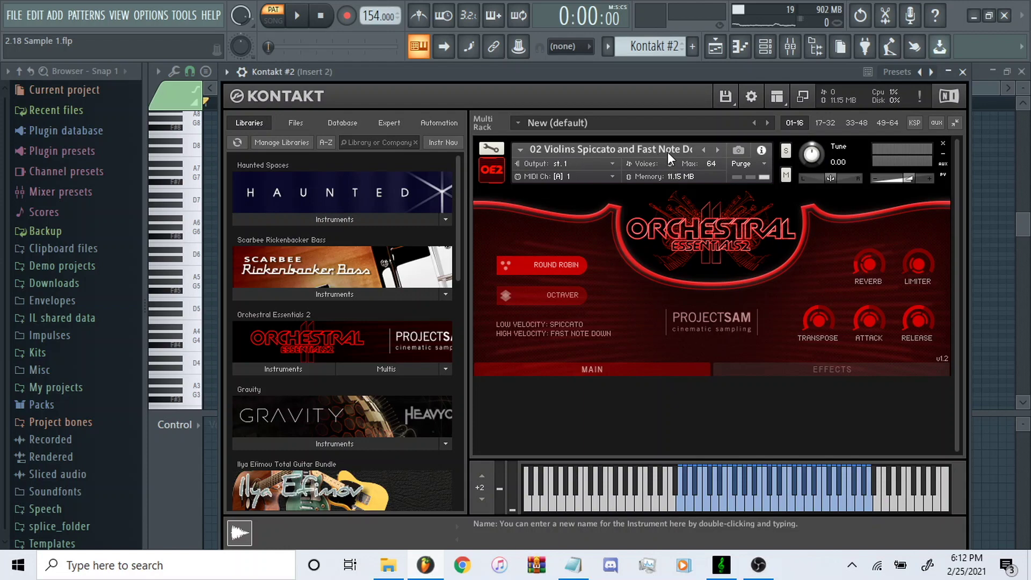
Open the Kontakt #2 pattern in the piano roll, highlight the notes in bars 3 and 4, and play the pattern
left_click(765, 47)
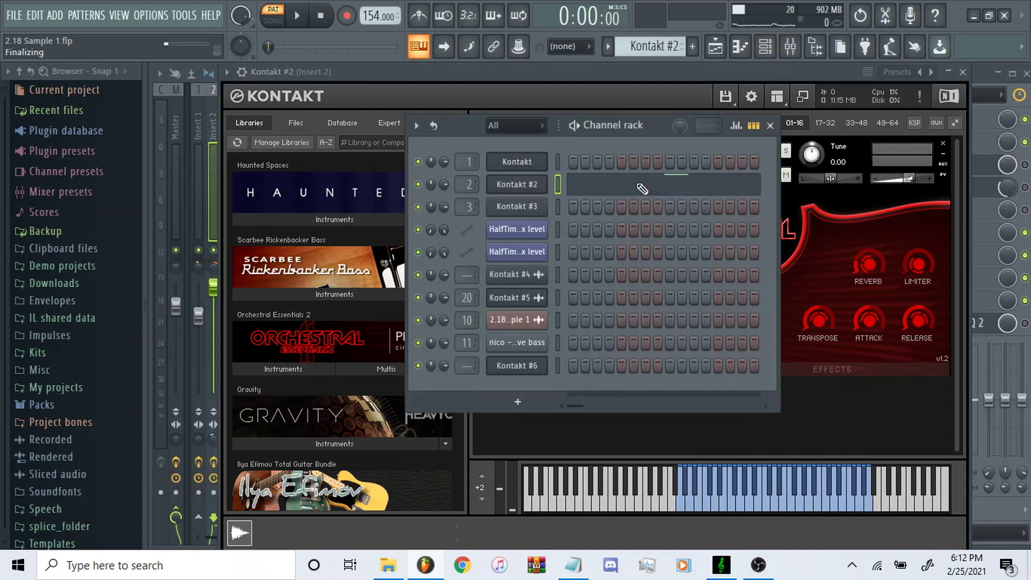
left_click(642, 189)
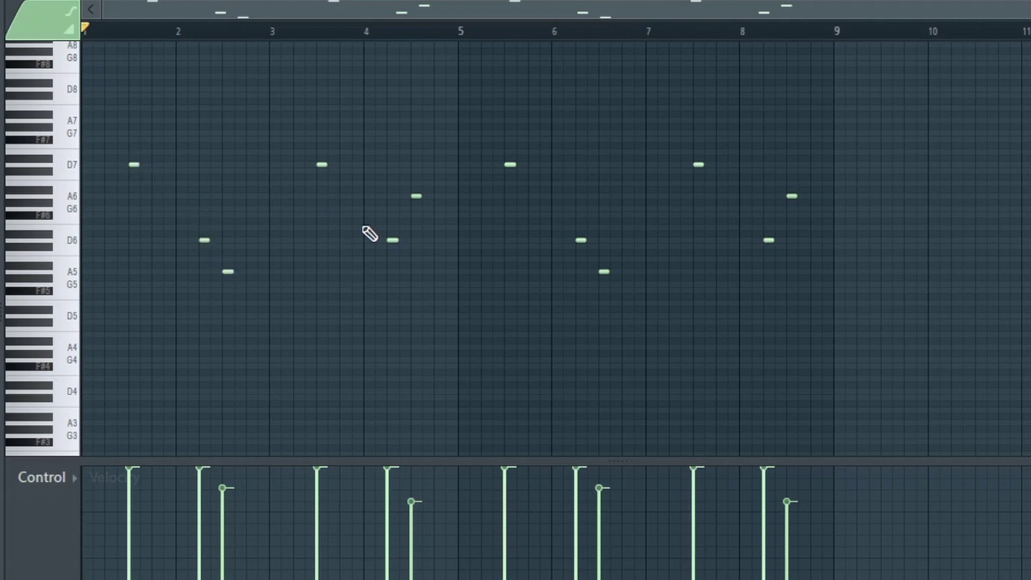
left_click_drag(270, 31, 459, 54)
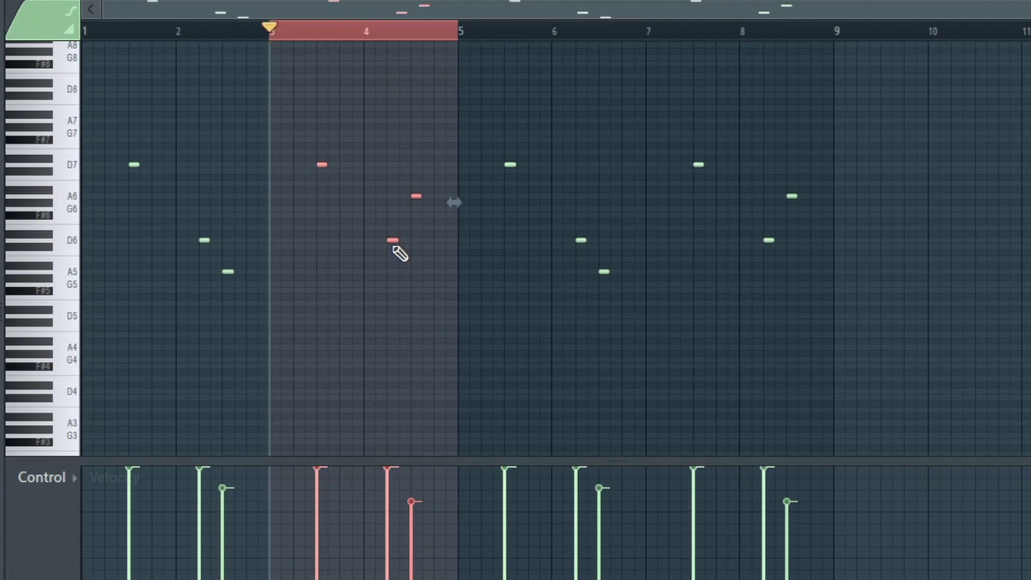
left_click(433, 260)
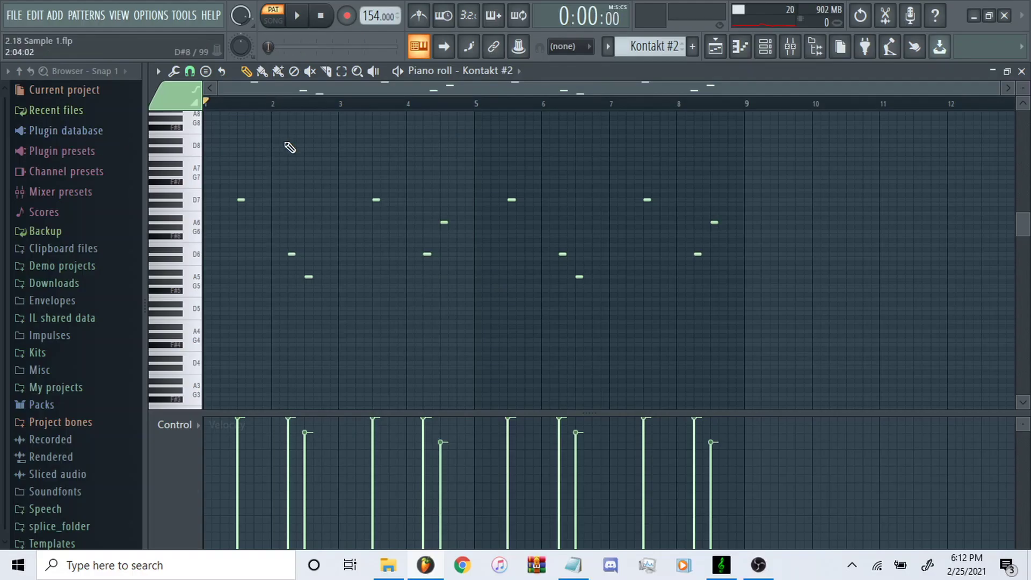
key("space")
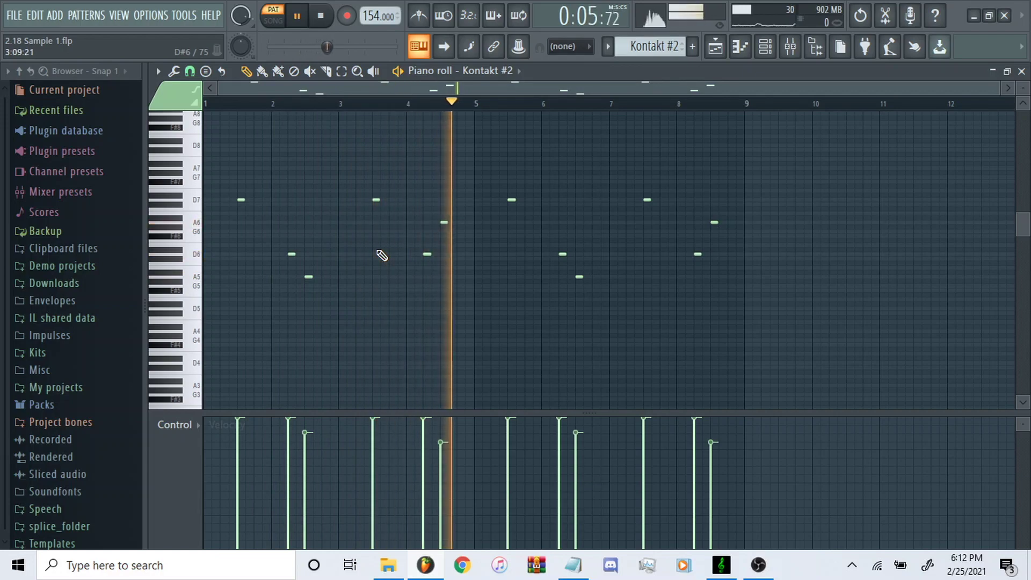
key("space")
Open the mixer and view the effects loaded on Insert 40
key("F9")
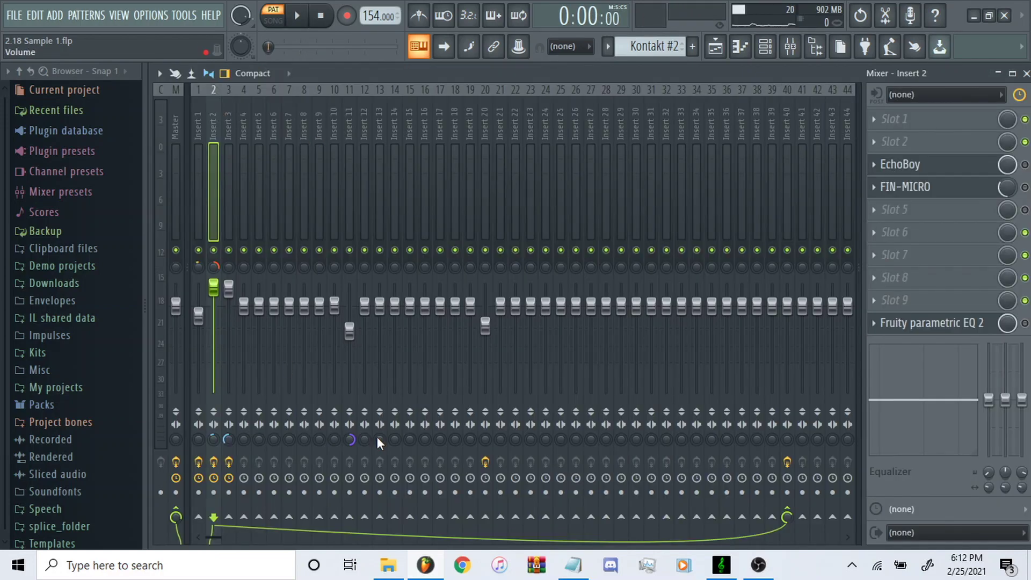
left_click(802, 123)
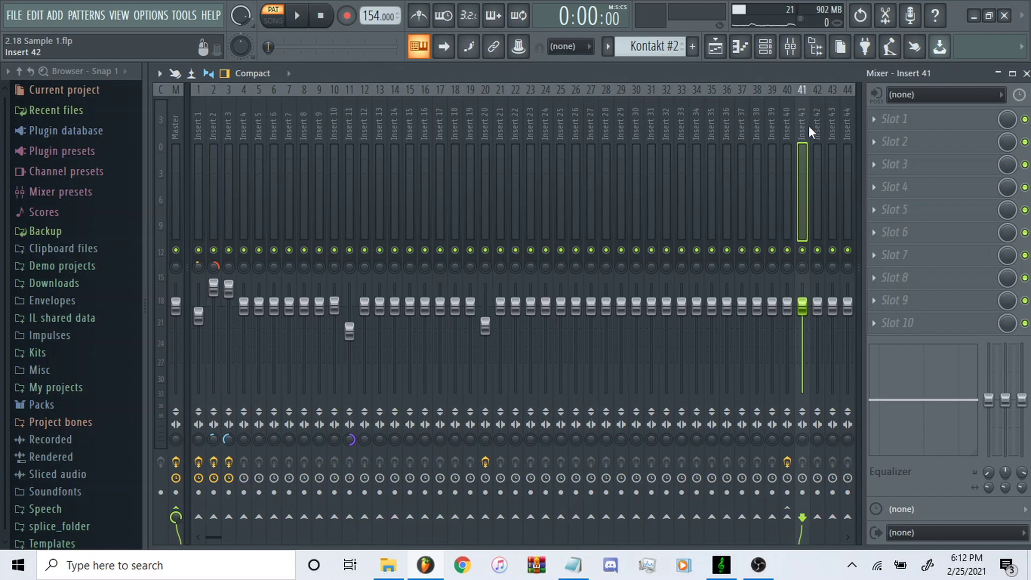
key("Left")
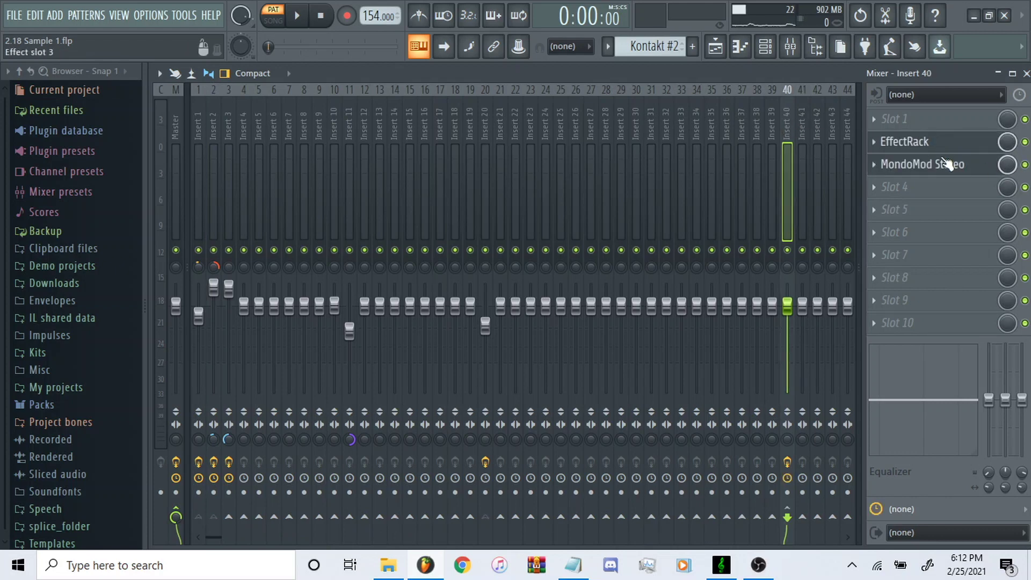
Enable EchoBoy and Fruity parametric EQ 2 on Insert 2 and inspect the ResoEchoChamber preset and the EQ curve
left_click(212, 121)
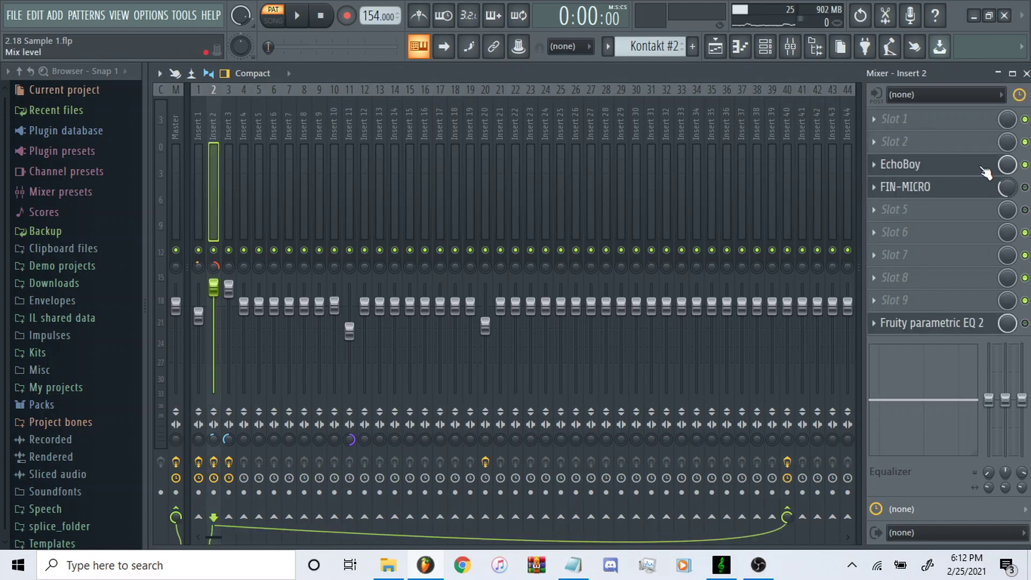
left_click(922, 164)
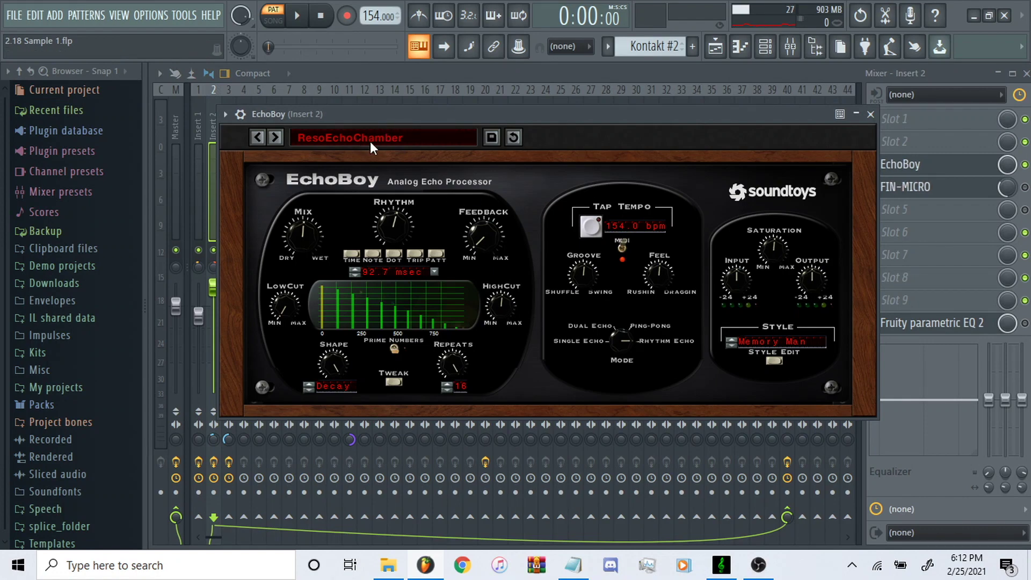
left_click(871, 114)
left_click(932, 322)
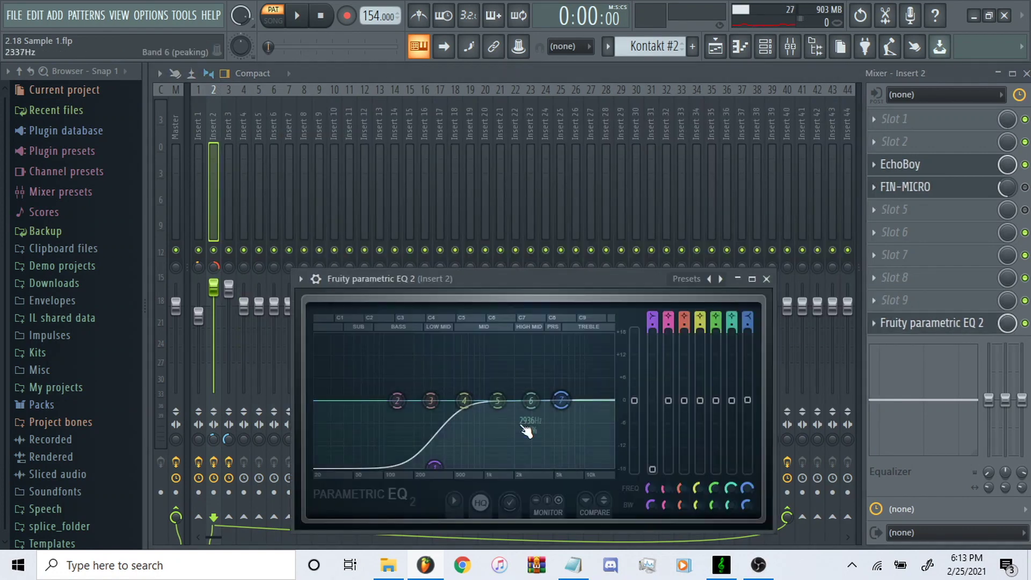
left_click(212, 267)
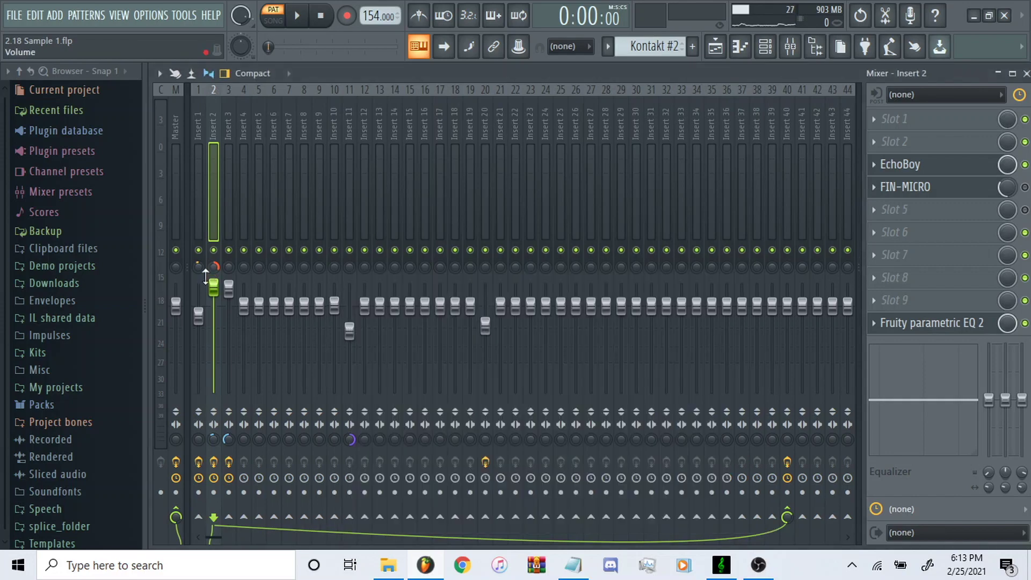
Reopen the Kontakt #2 pattern in the piano roll and play it with the Insert 2 effects enabled
left_click(765, 46)
left_click(600, 186)
key("space")
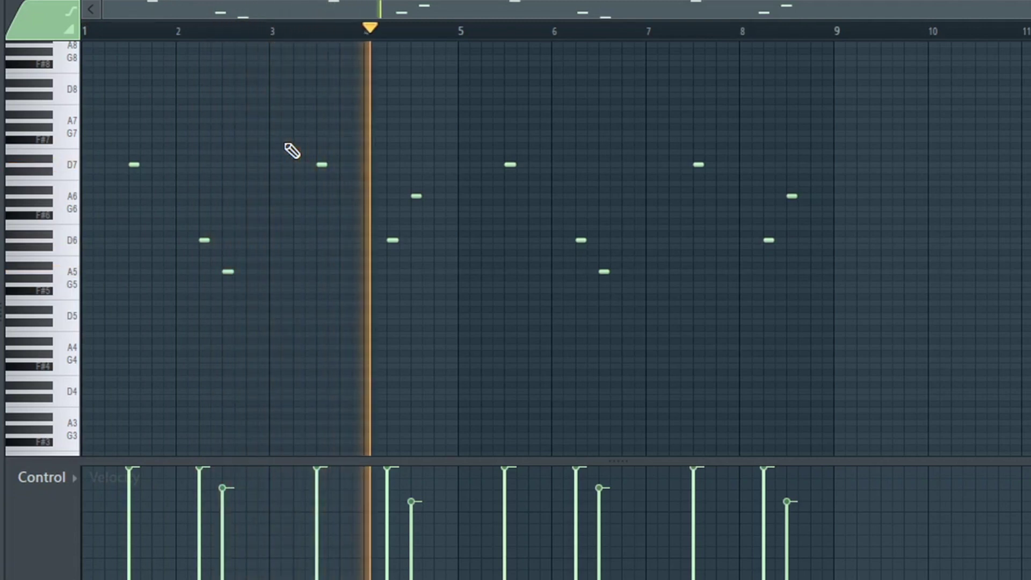
key("space")
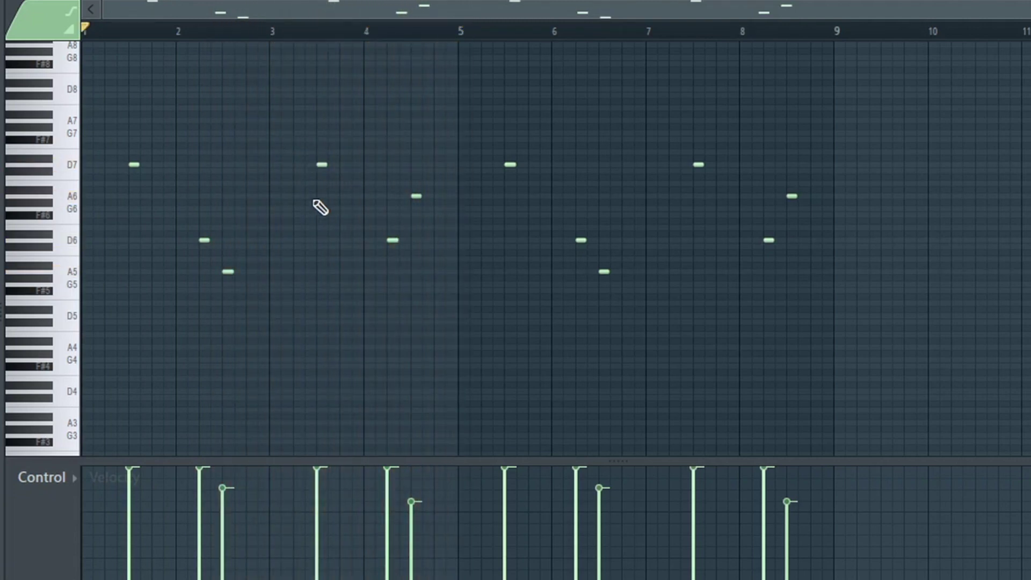
Open the Kontakt #3 channel's Nucleus 5 Sopranos Staccatissimo Phrases instrument and reposition its window so the whole interface shows
key("F6")
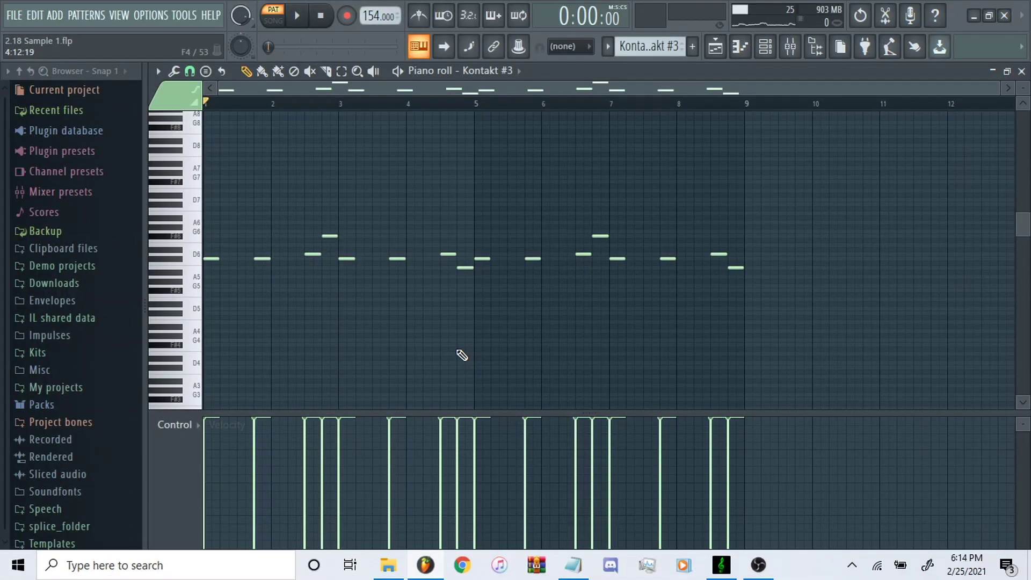
left_click(765, 47)
left_click(532, 208)
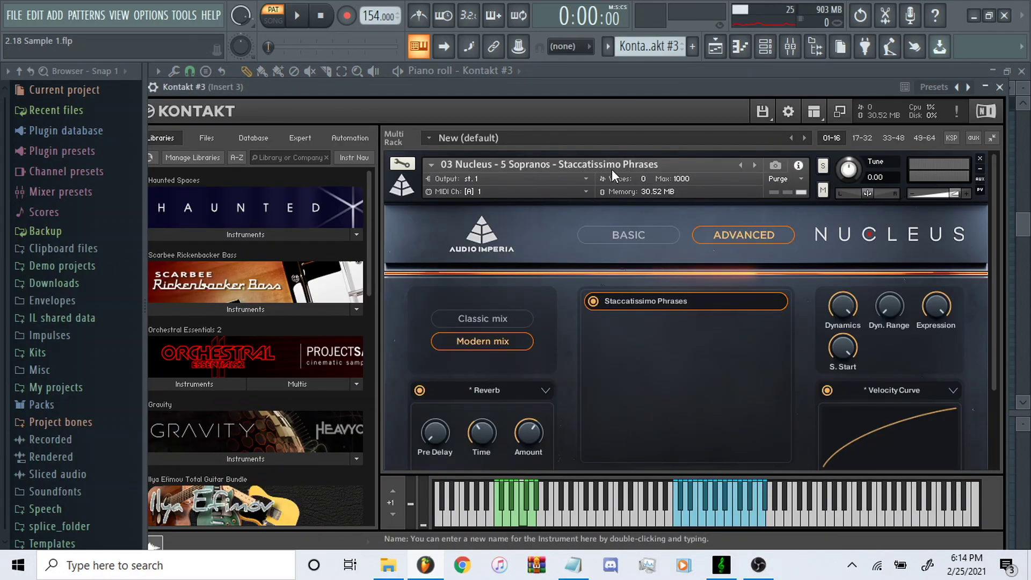
left_click_drag(749, 87, 768, 60)
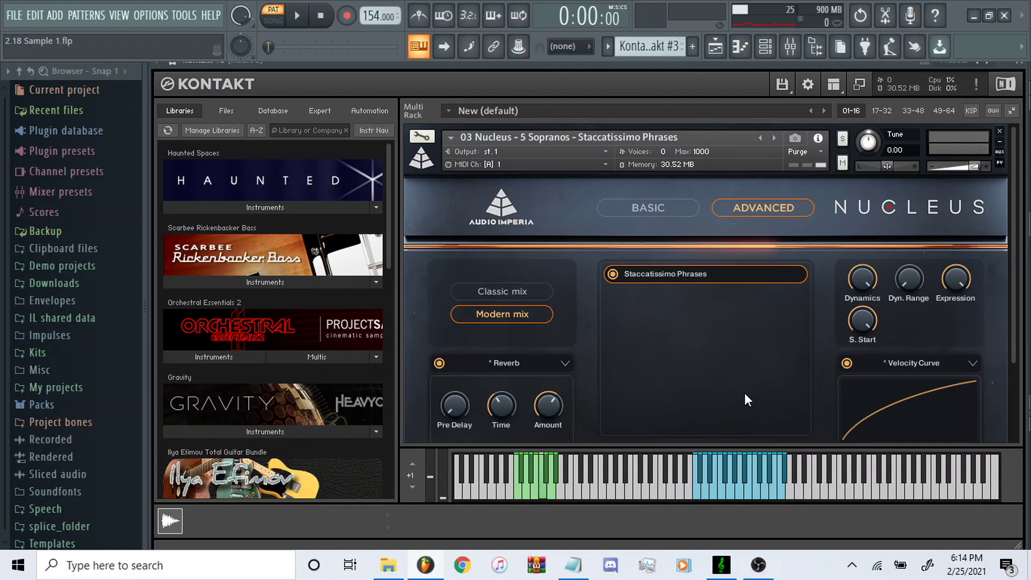
Check the Nucleus instrument's Basic and Advanced views and inspect its sample start control
left_click(646, 209)
left_click(759, 210)
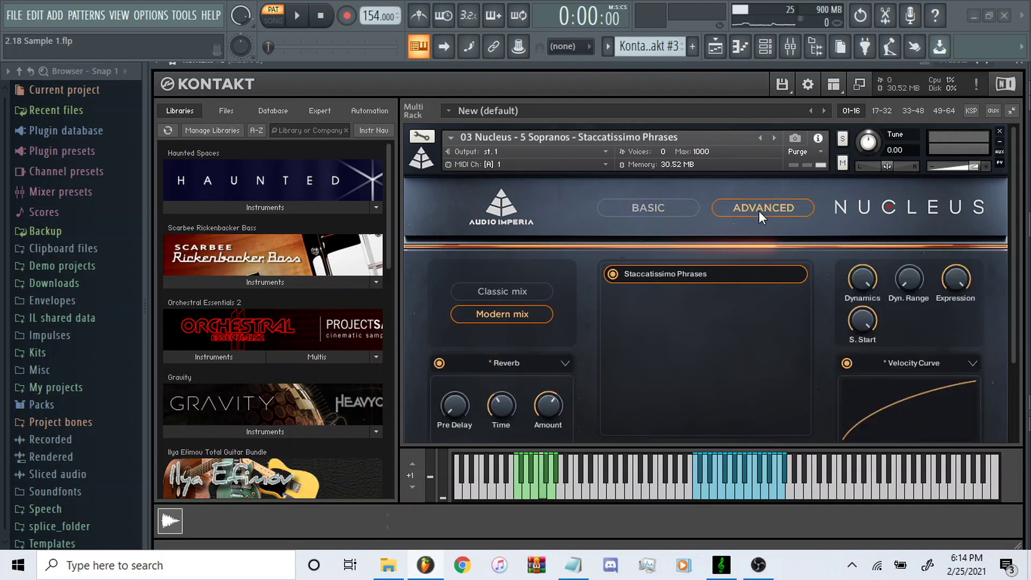
left_click(862, 320)
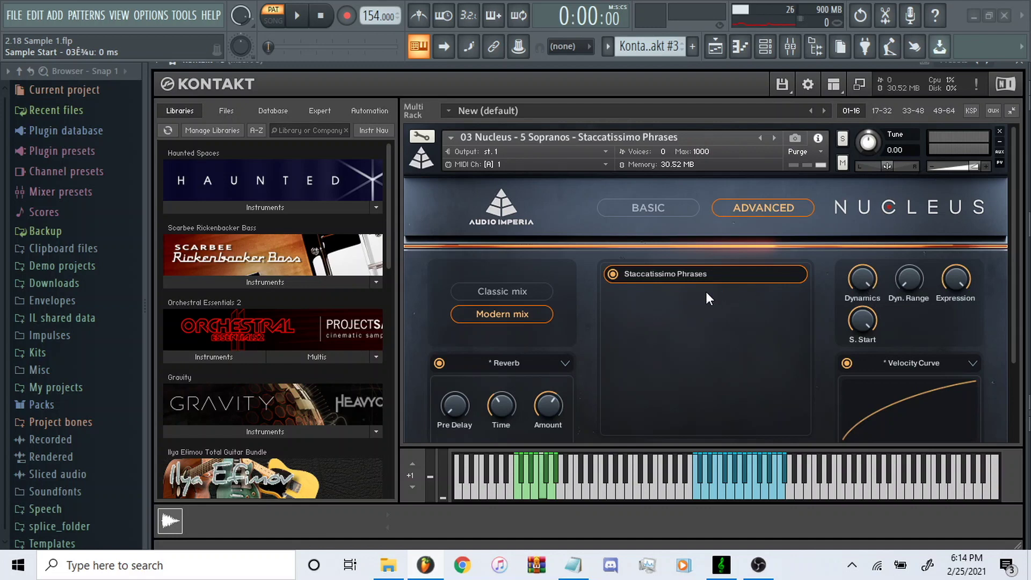
Open the Kontakt #3 pattern in the piano roll and play its soprano melody
left_click(766, 47)
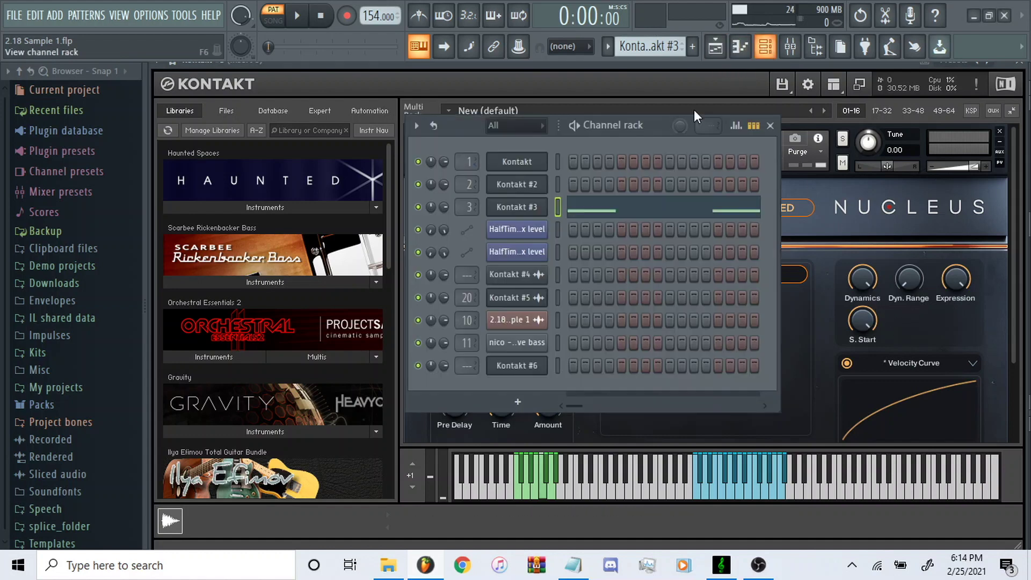
left_click(609, 214)
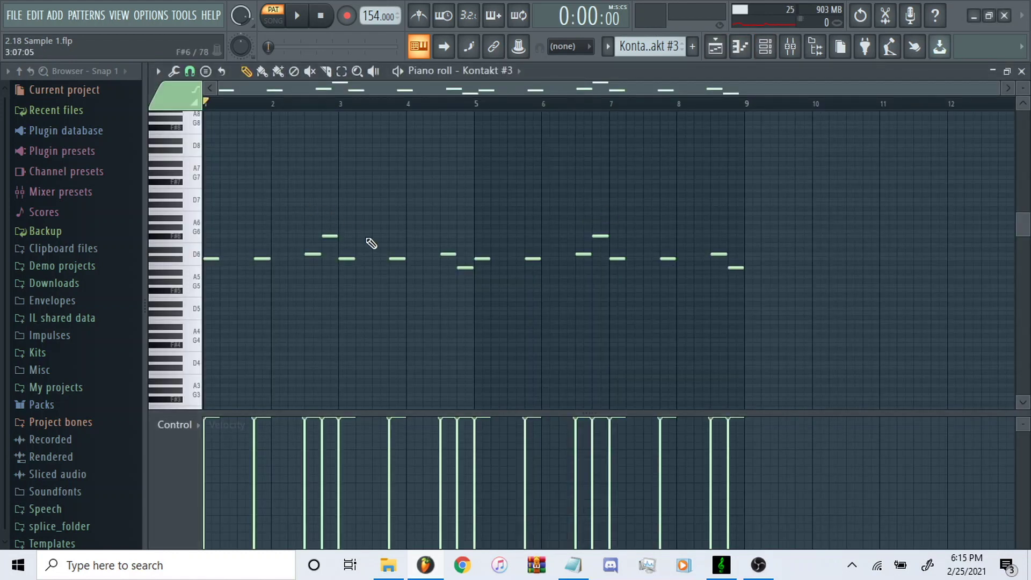
key("space")
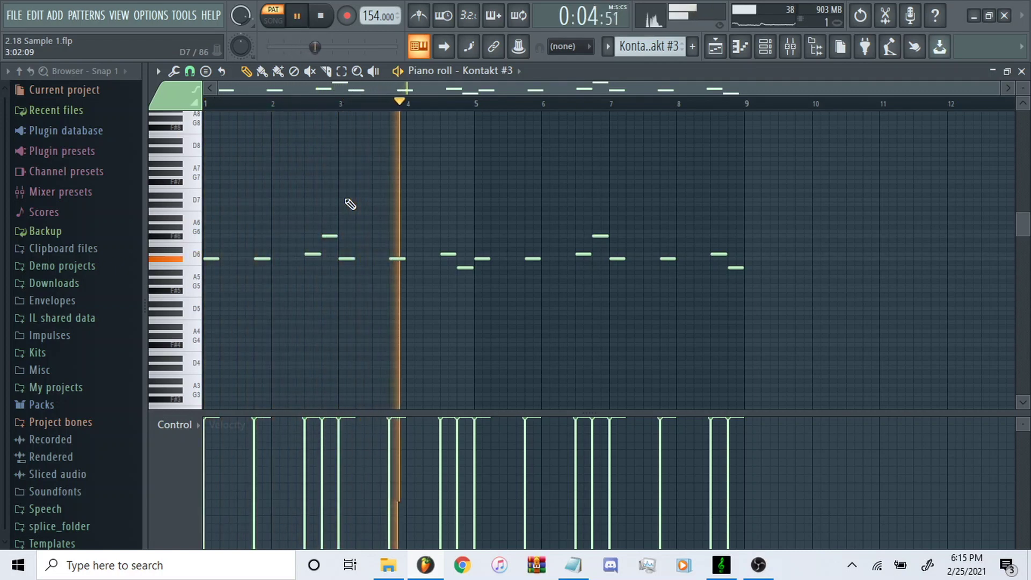
key("space")
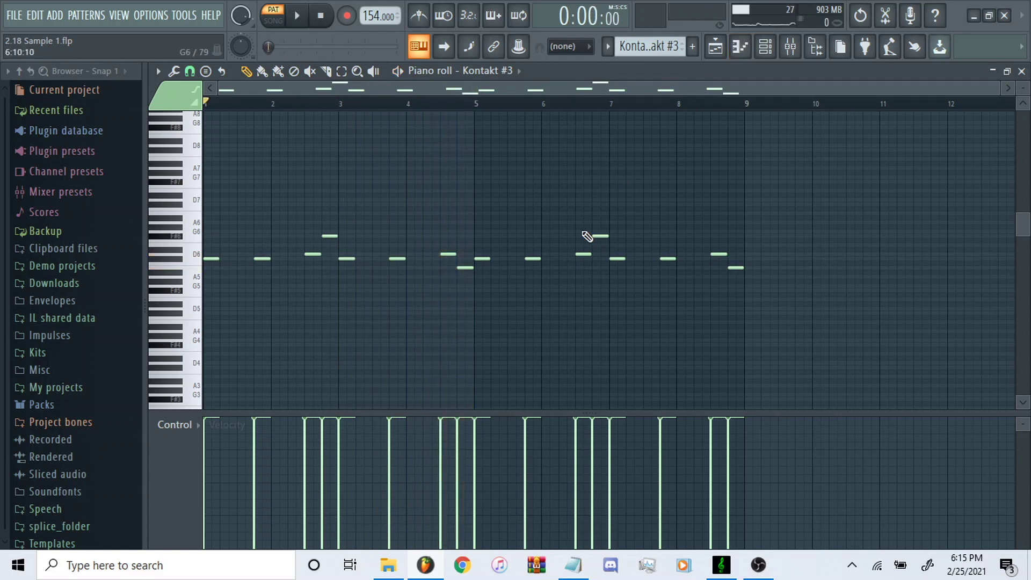
Highlight the two high notes before bars 3 and 7, and the two low notes before bars 5 and 9
left_click_drag(315, 217, 363, 245)
left_click_drag(438, 262, 494, 290)
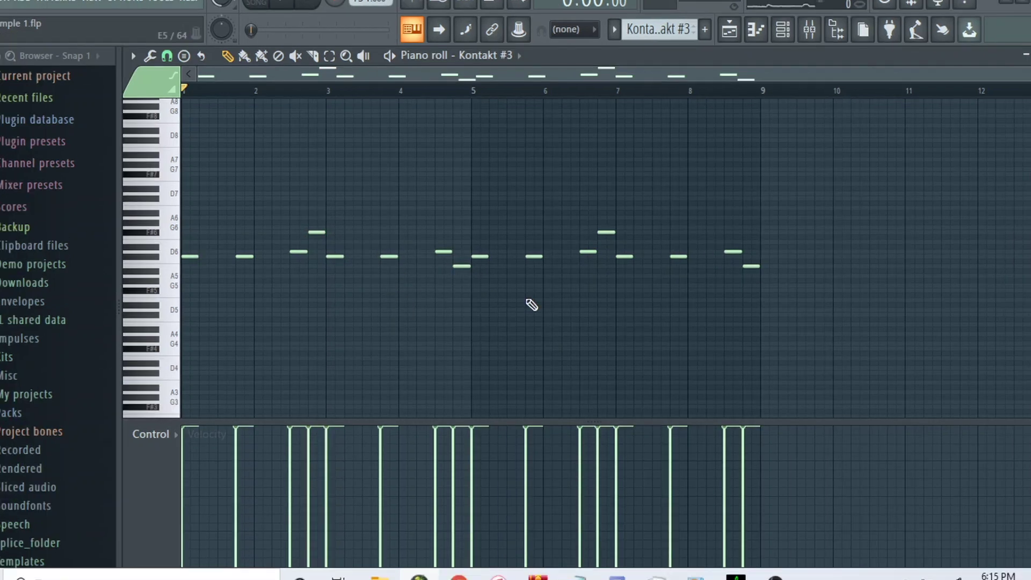
left_click_drag(287, 213, 699, 235)
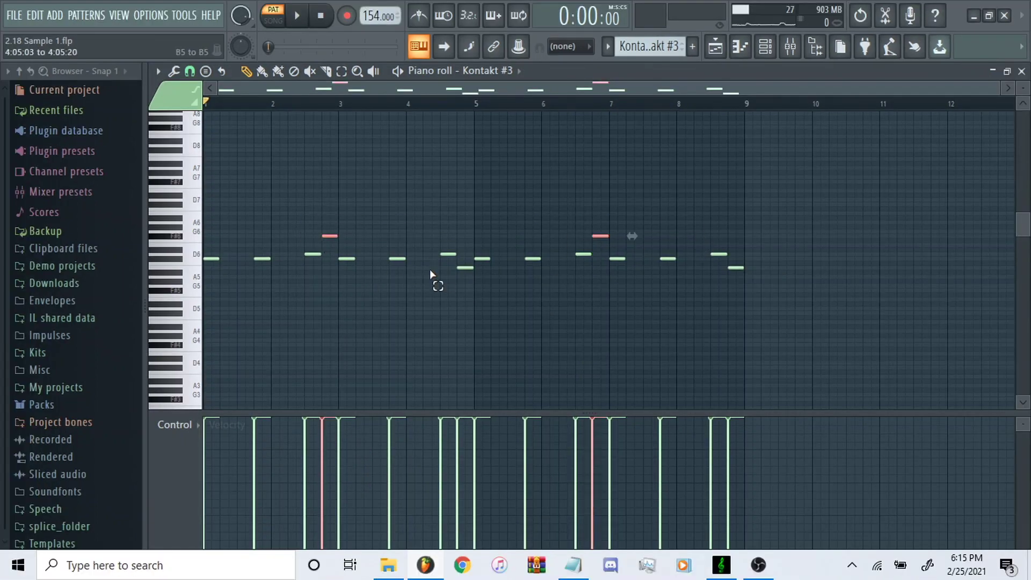
left_click_drag(430, 269, 785, 290)
Enable ValhallaVintageVerb, FIN-MICRO and Fruity parametric EQ 2 on Insert 3, inspecting the AutoPan VariSpeed mode and the EQ curve
key("F6")
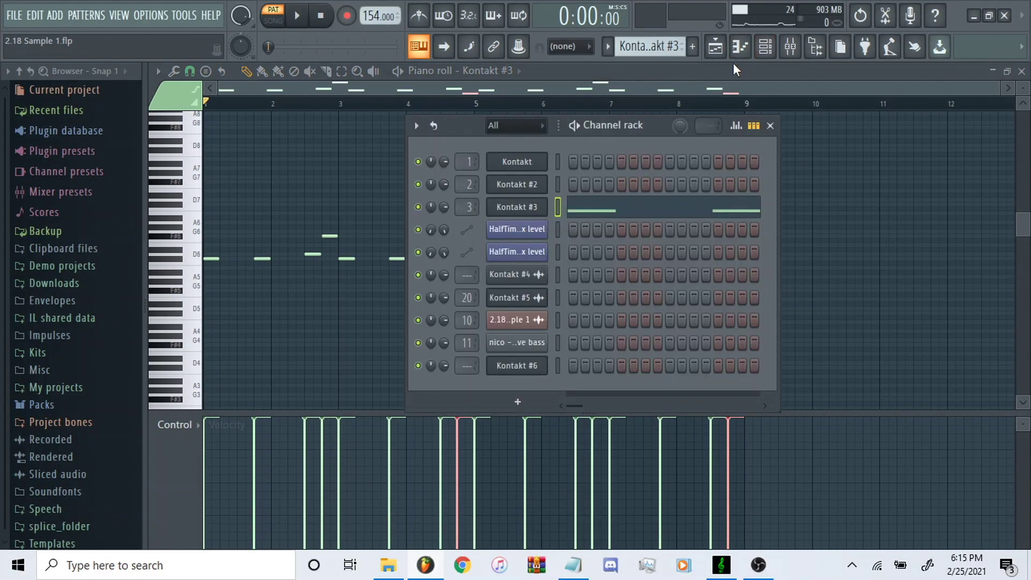
left_click(790, 47)
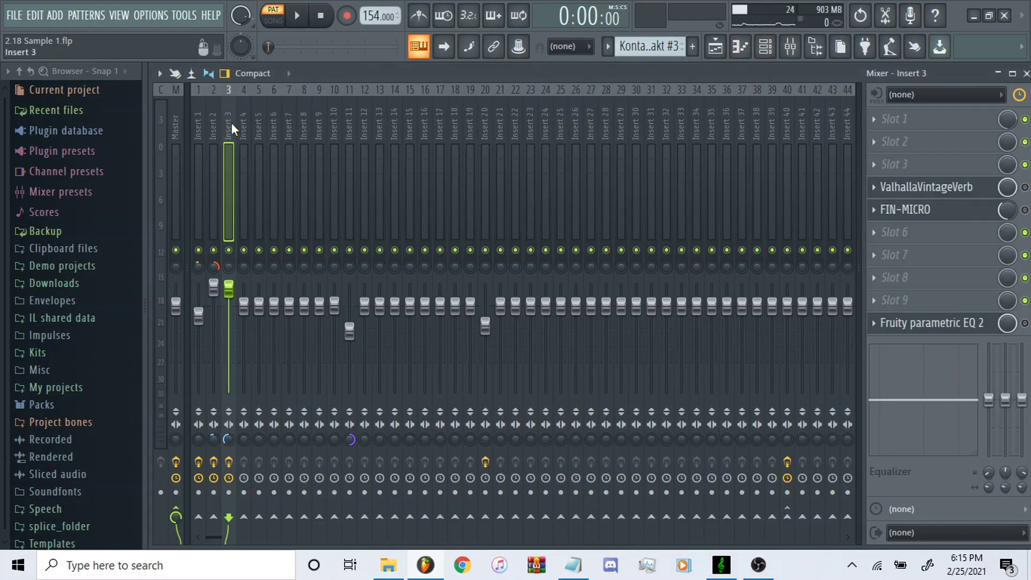
left_click(229, 440)
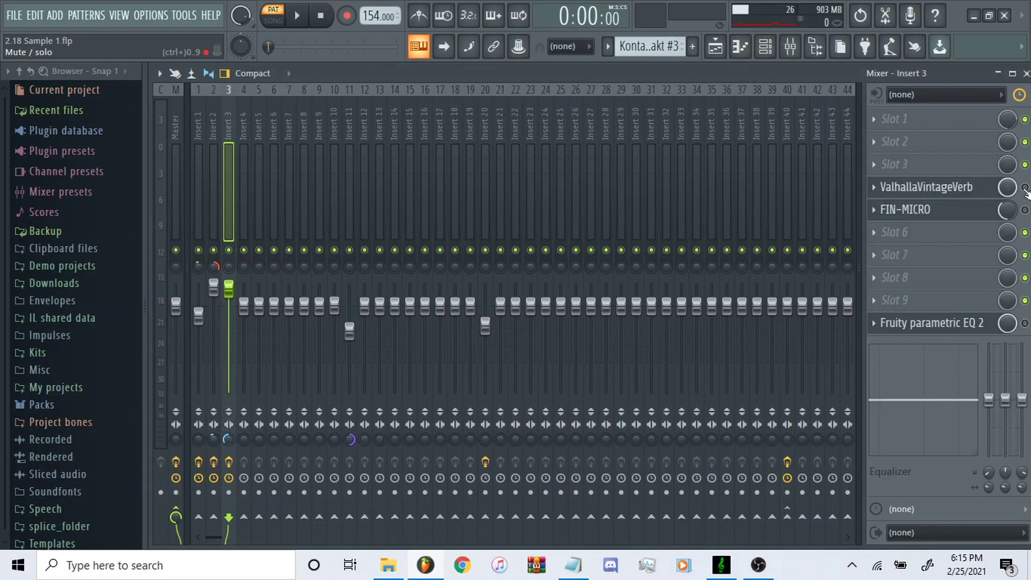
left_click(945, 210)
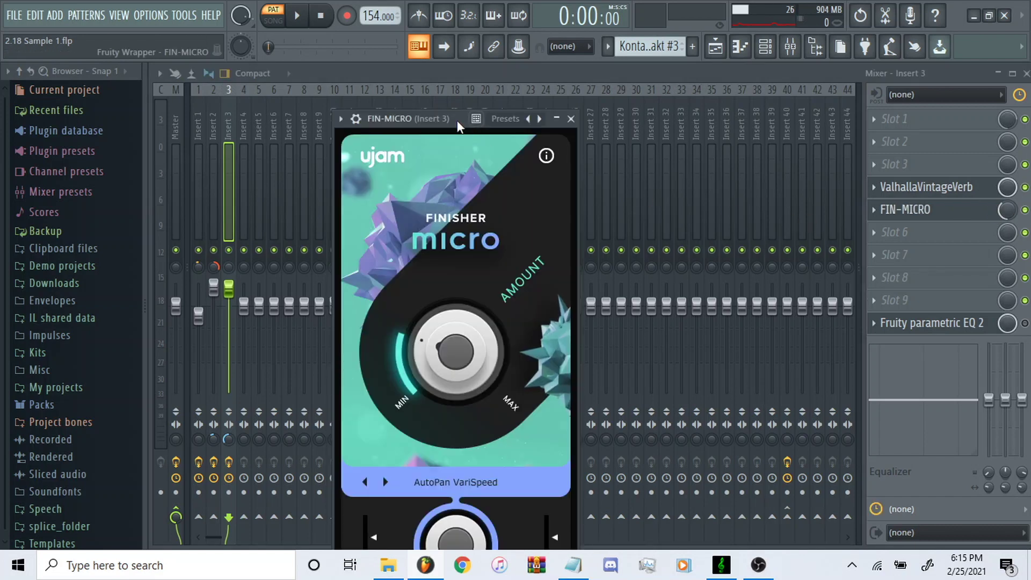
left_click_drag(456, 120, 511, 70)
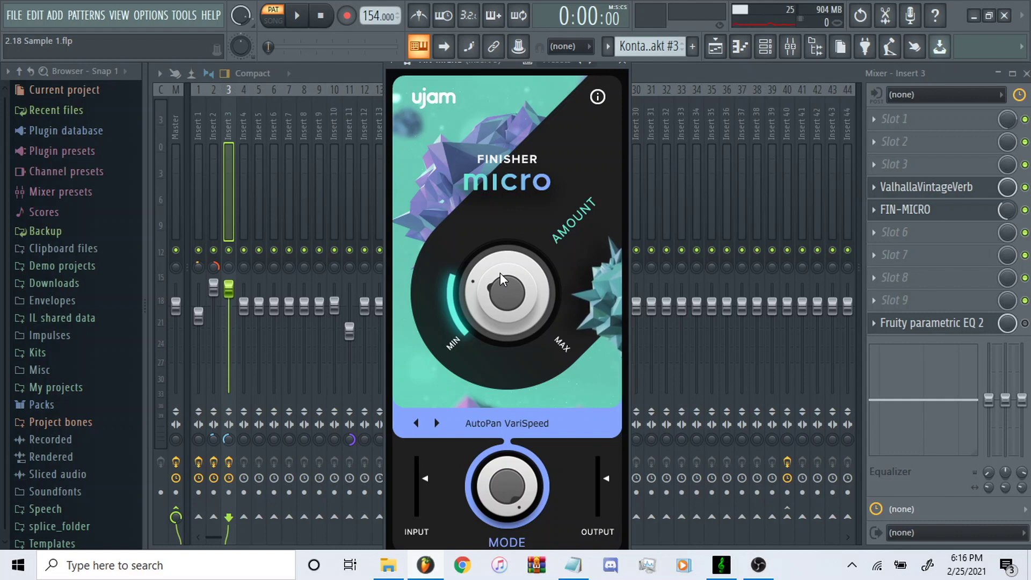
left_click(929, 322)
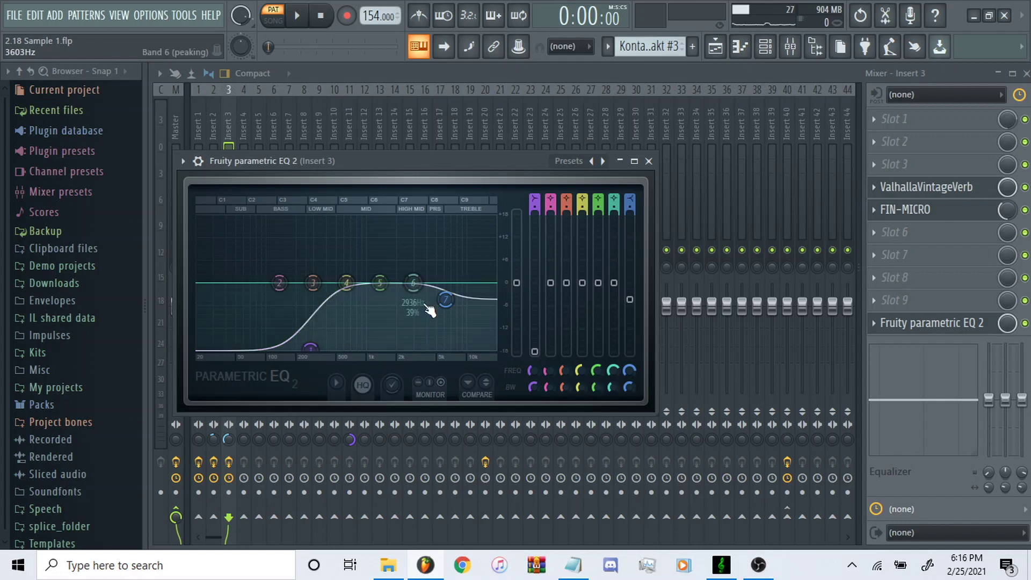
Open the Kontakt #3 channel's notes in the piano roll and play the melody
left_click(618, 82)
key("F6")
left_click(647, 211)
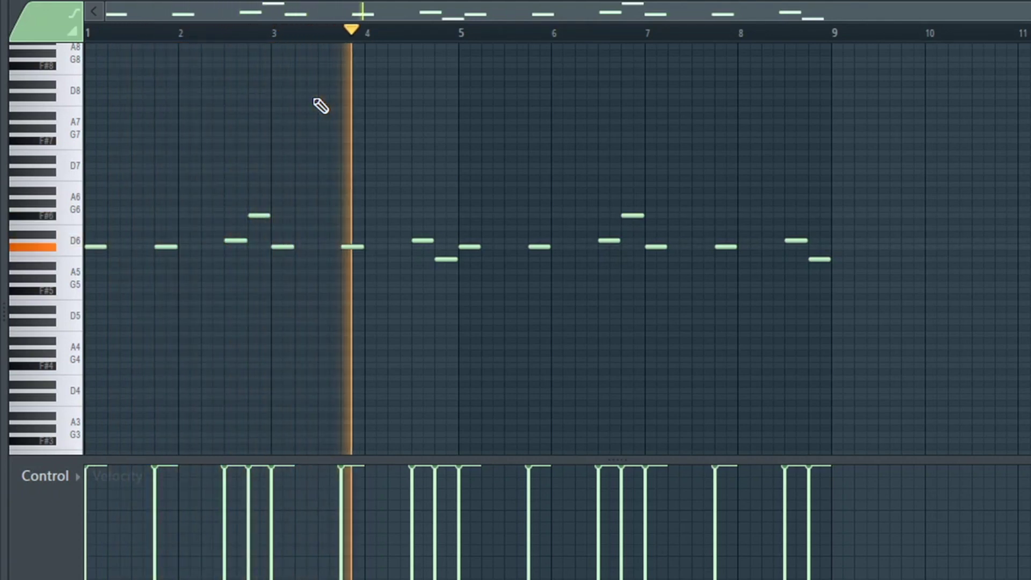
key("space")
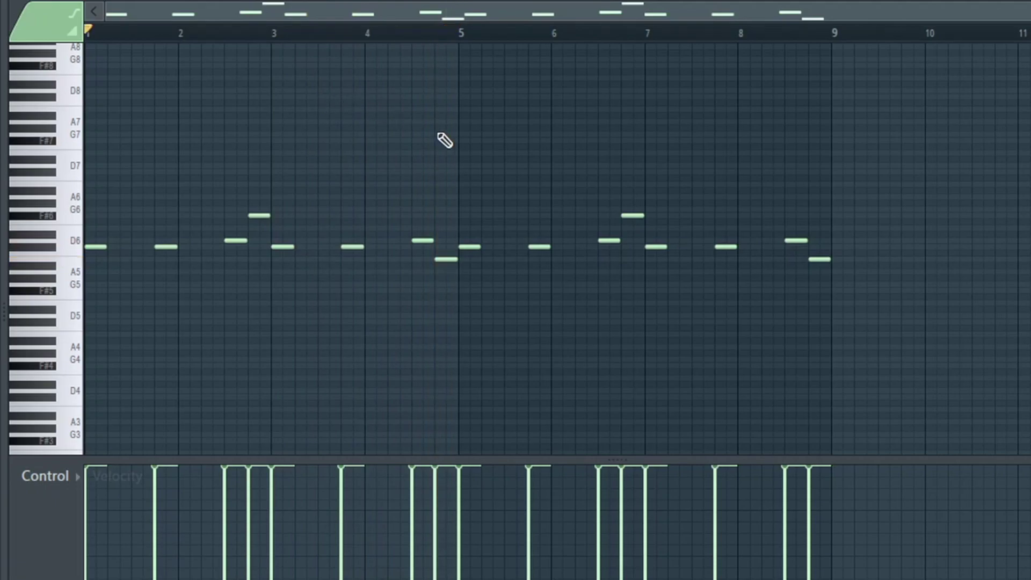
Open the Kontakt #3 - Kontakt #3 pattern in the piano roll, select all its notes and flip them horizontally
left_click(723, 51)
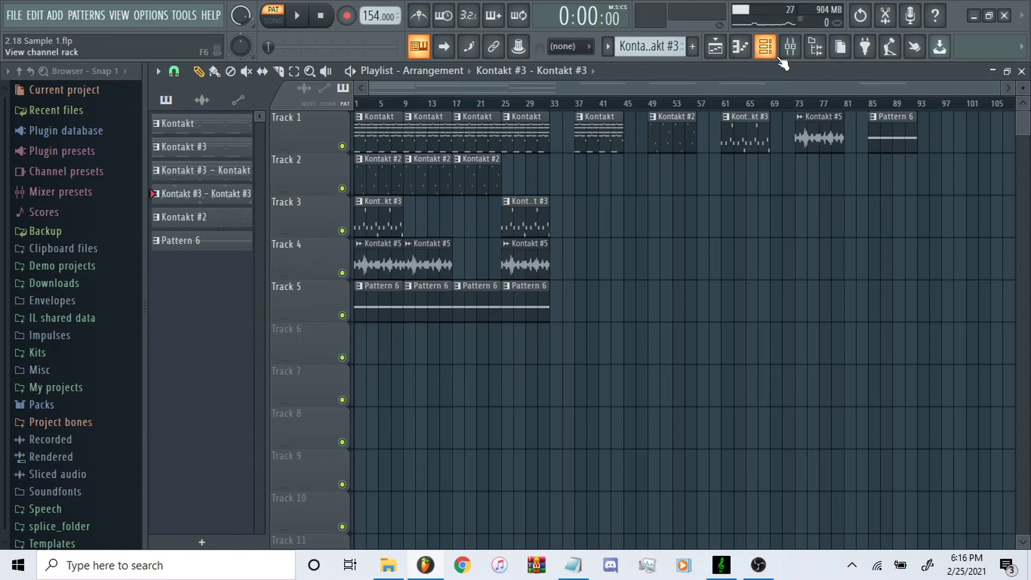
left_click(765, 47)
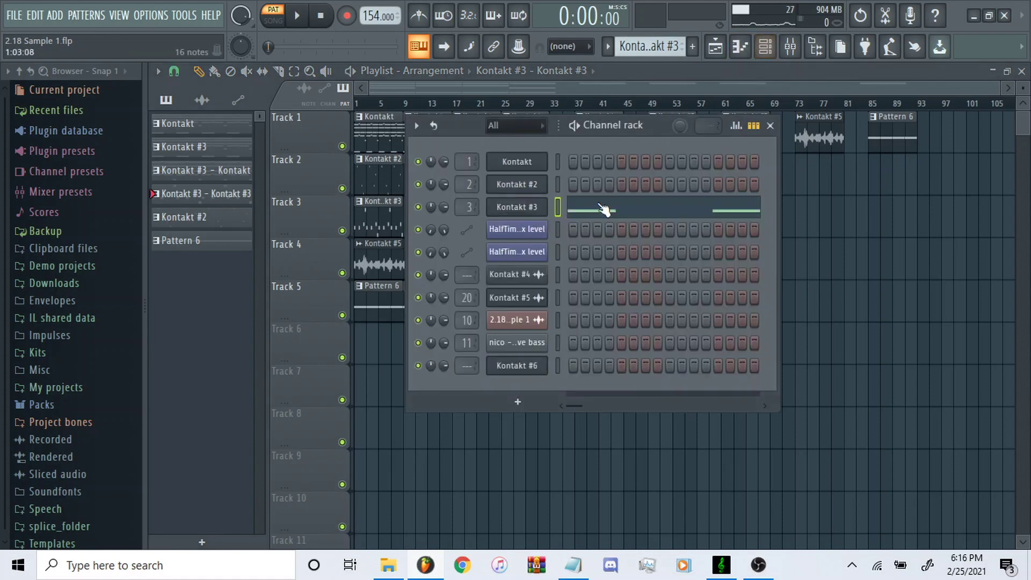
left_click(603, 207)
left_click_drag(835, 169, 97, 409)
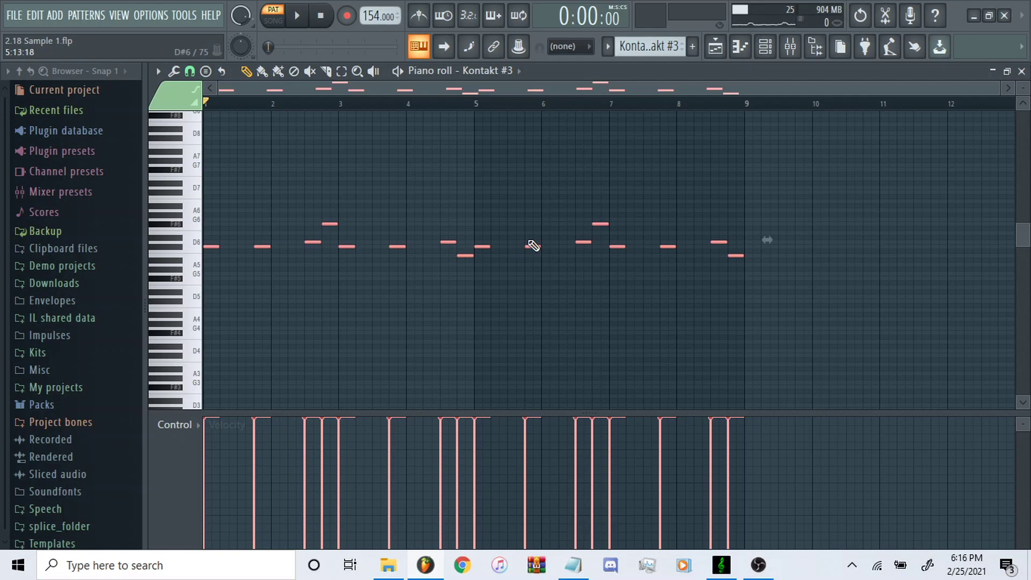
key("alt+y")
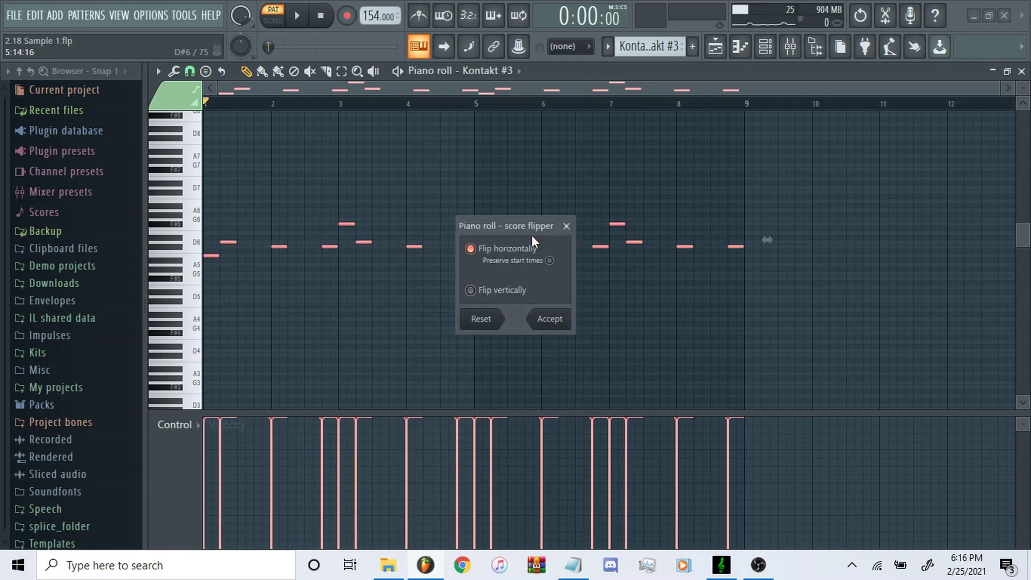
left_click(546, 320)
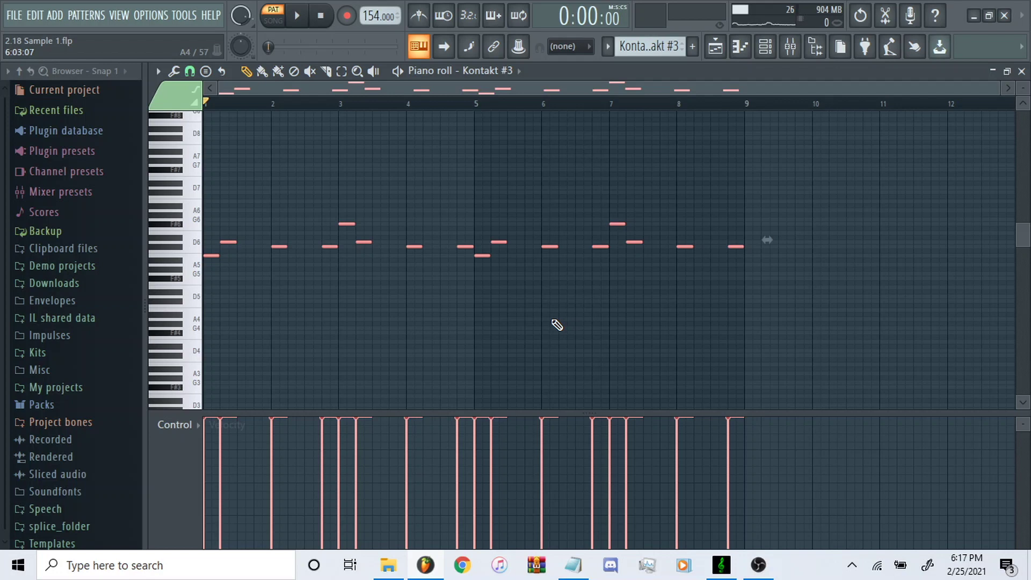
Check the pattern's Quick render as audio clip command, and flip the Kontakt #3 notes horizontally again
left_click_drag(810, 133, 373, 311)
left_click(649, 46)
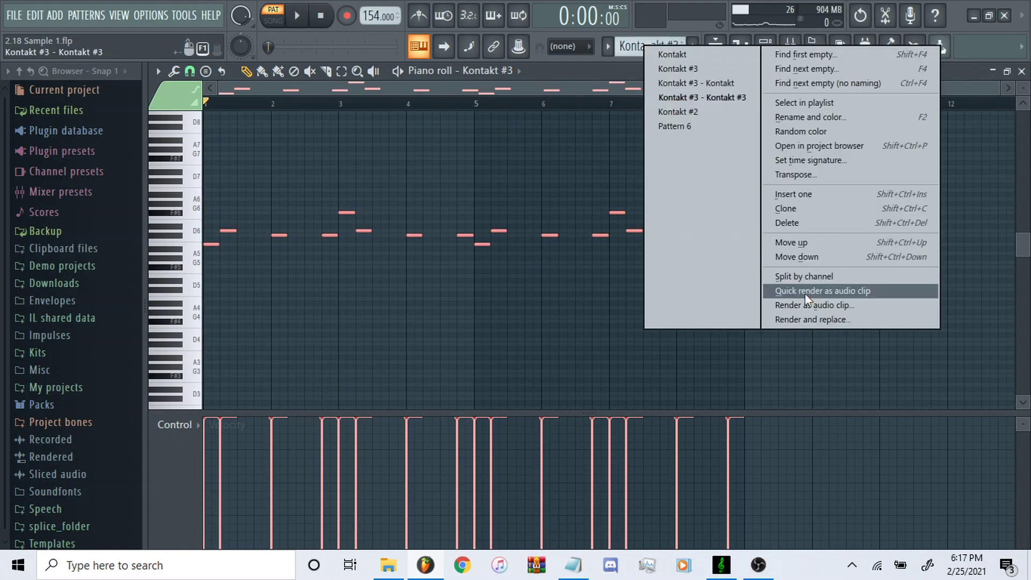
left_click(595, 72)
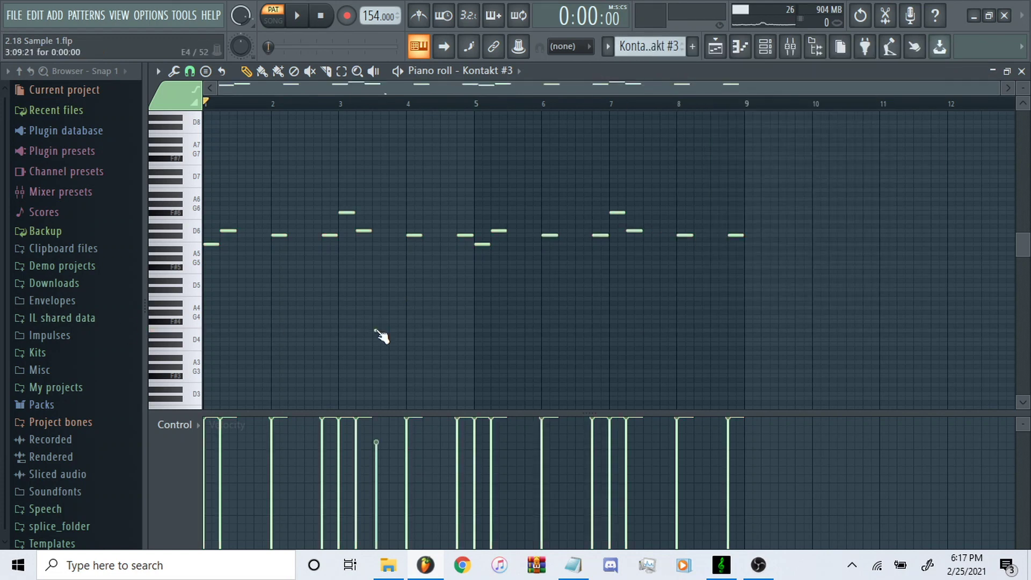
key("alt+y")
left_click(552, 325)
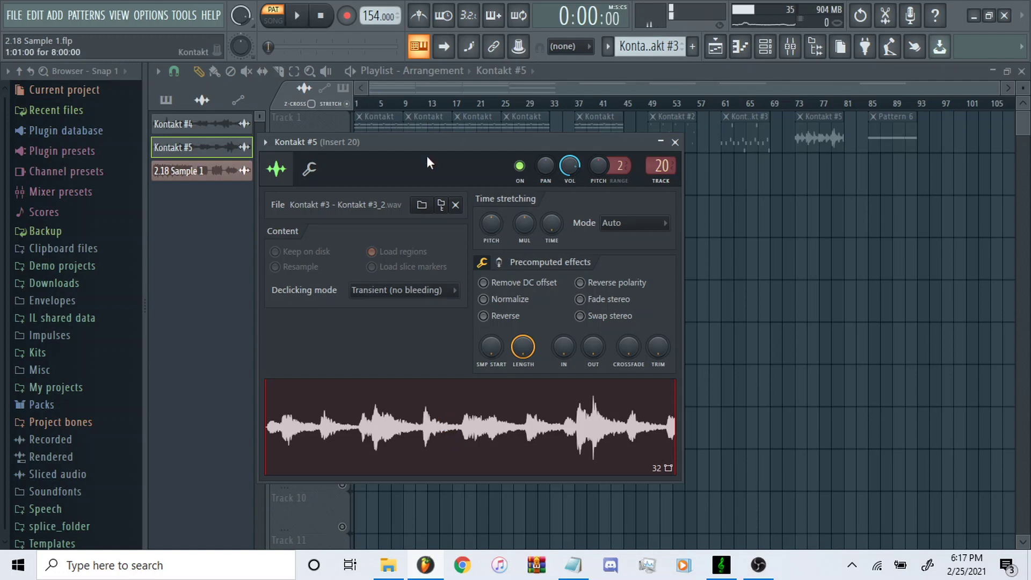
Enable the Reverse effect on the Kontakt #5 audio sample
left_click(484, 315)
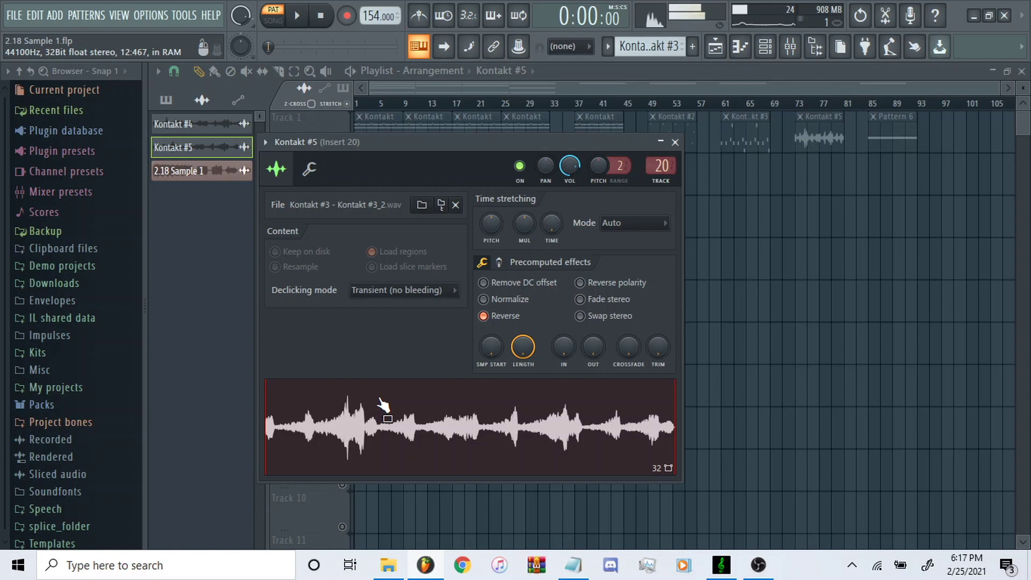
left_click(482, 96)
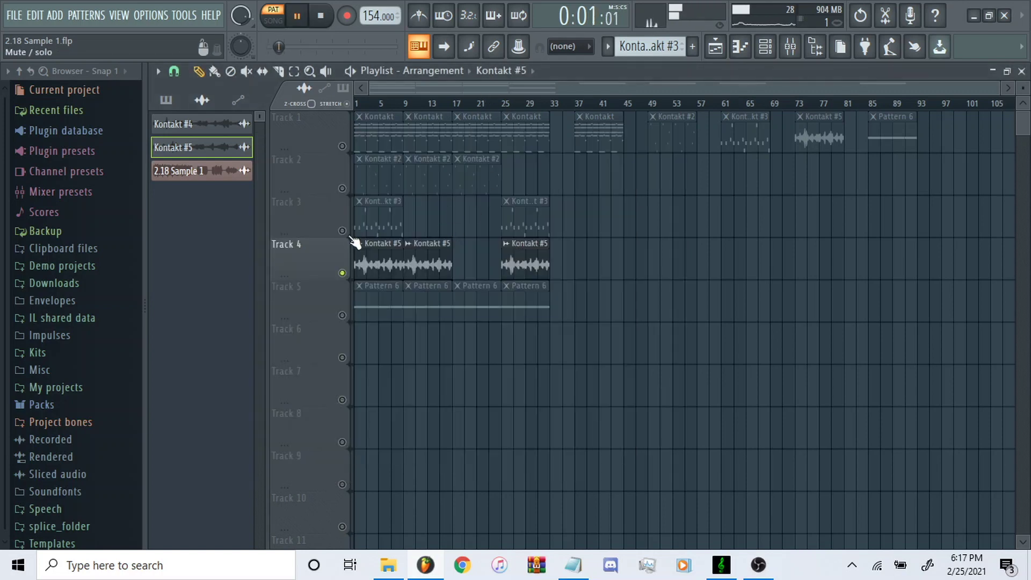
Play Tracks 3 and 4 together in song mode from the start of the playlist
left_click(380, 103)
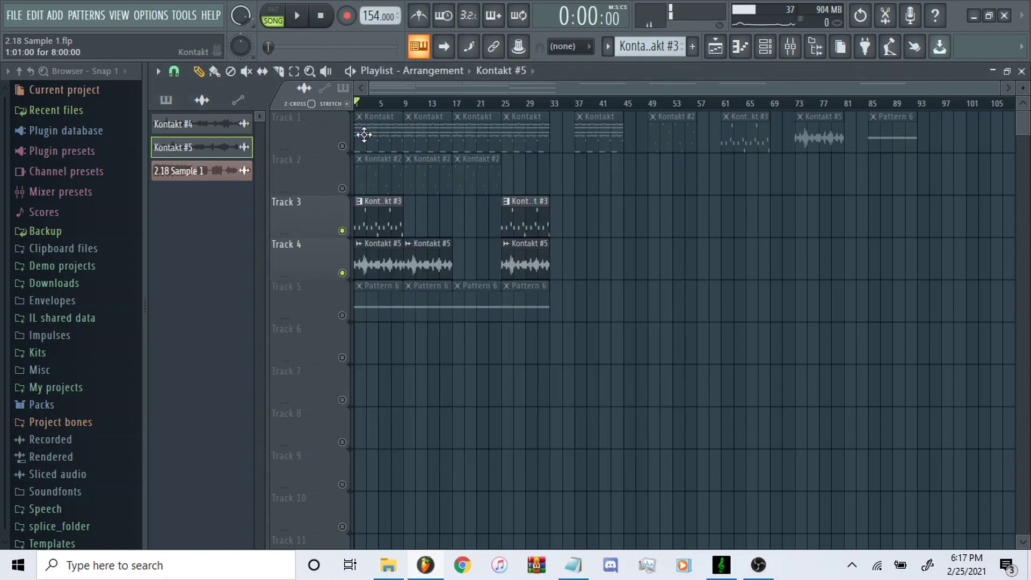
key("space")
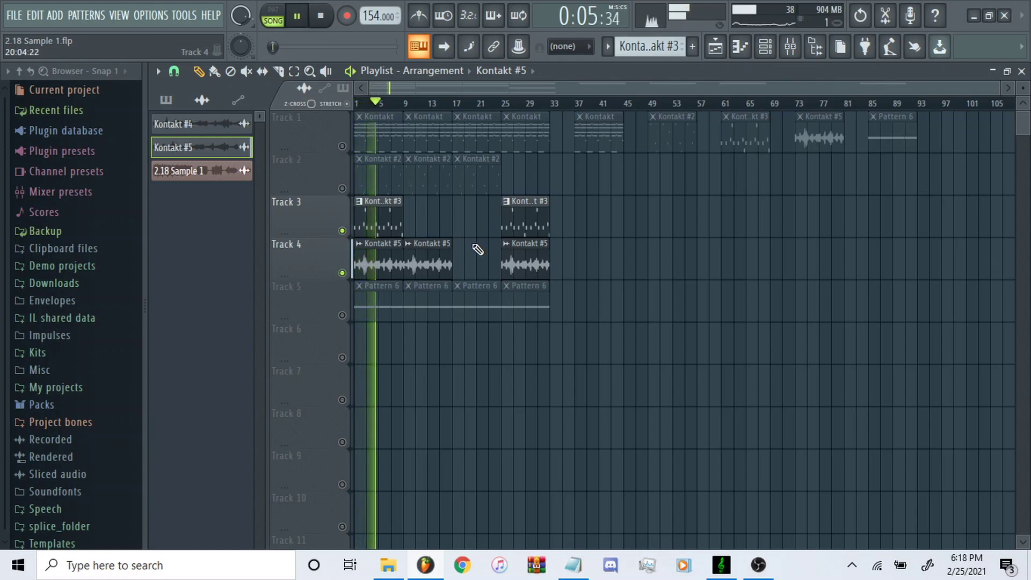
key("space")
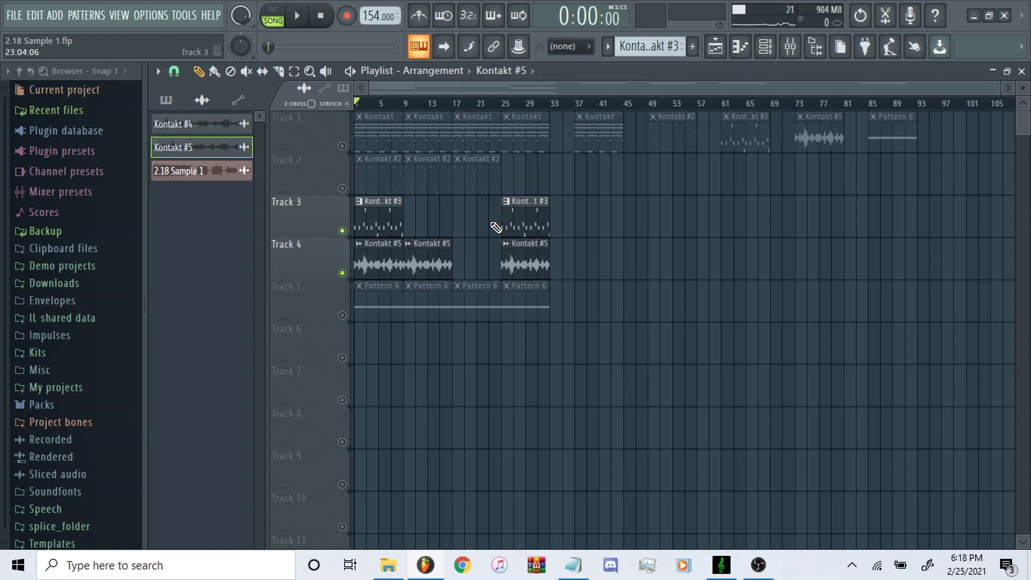
Inspect the Fruity parametric EQ 2 curve on Insert 20 and the effect slots of Insert 40
key("F9")
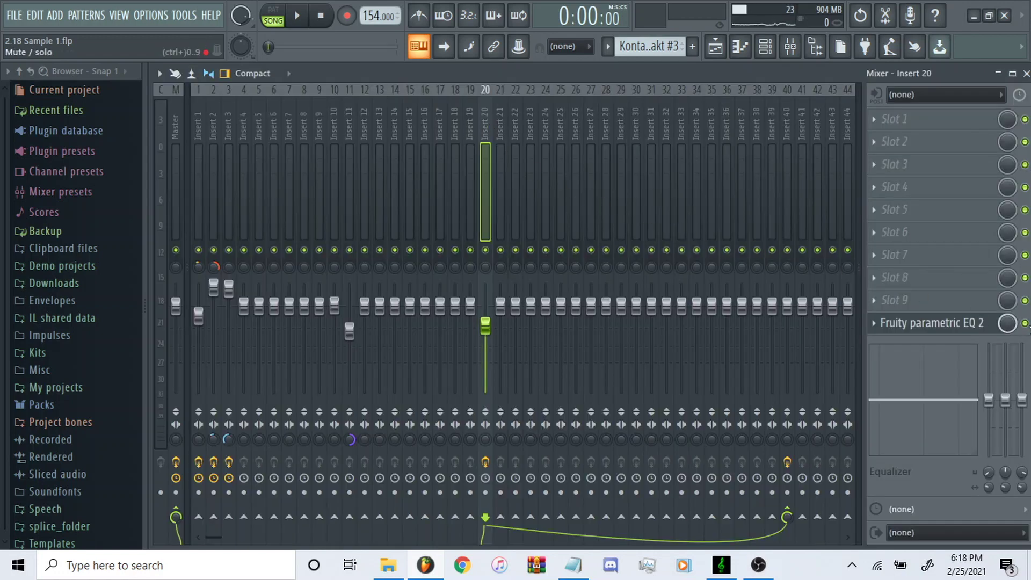
left_click(965, 325)
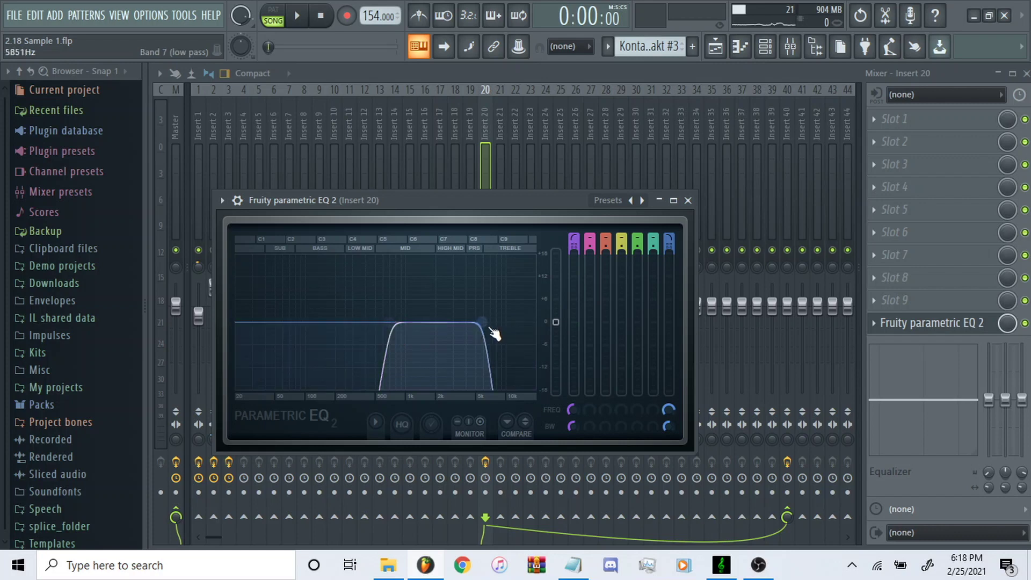
key("Escape")
left_click(788, 118)
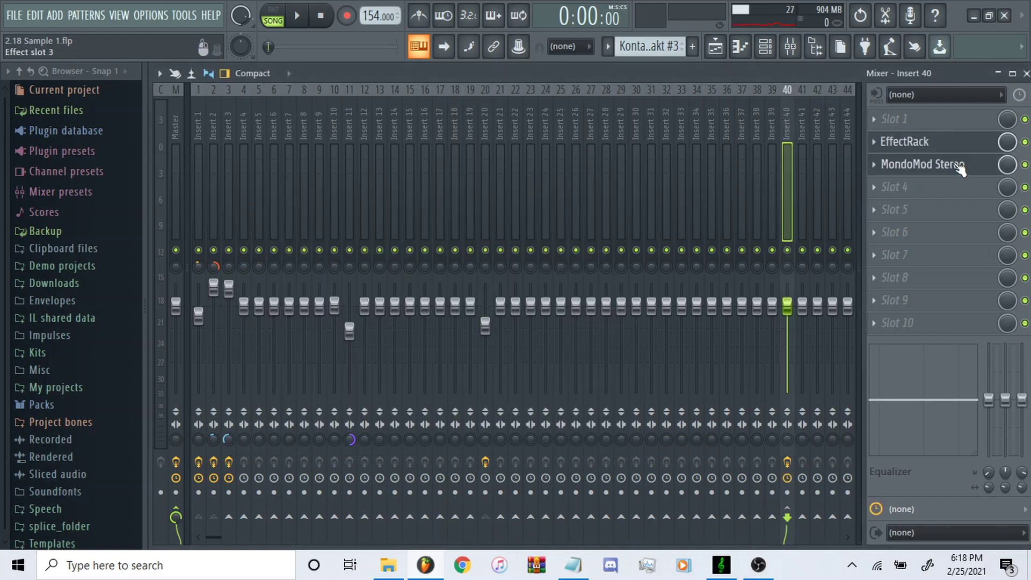
Play Track 4 alone in the playlist, and unmute Track 3 to play both tracks together
key("F9")
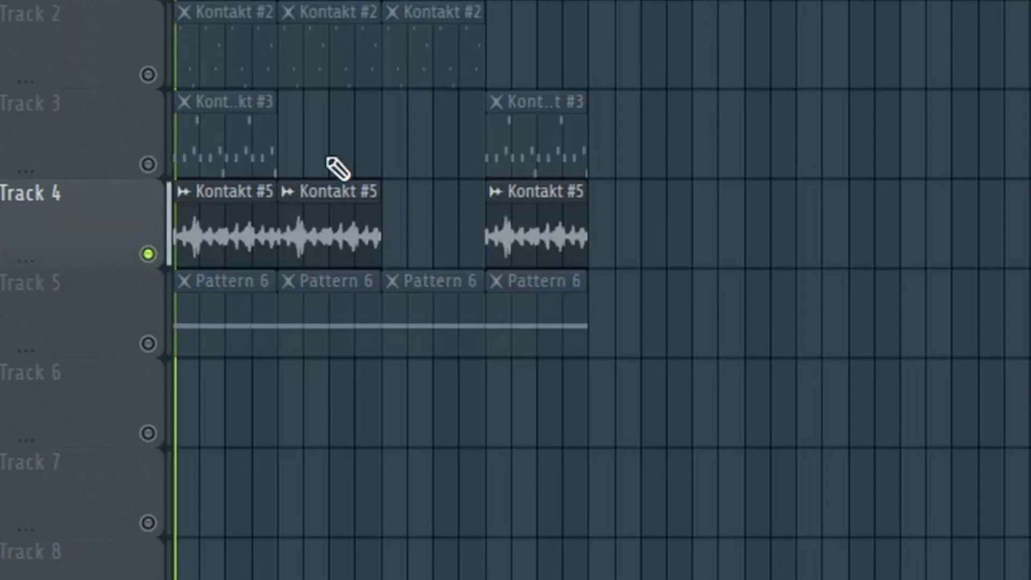
key("space")
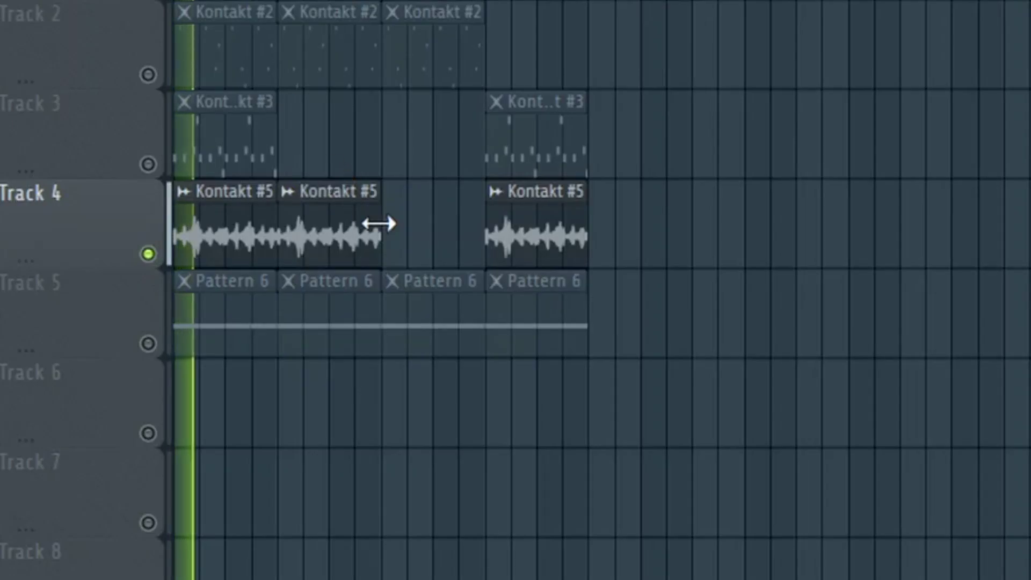
key("space")
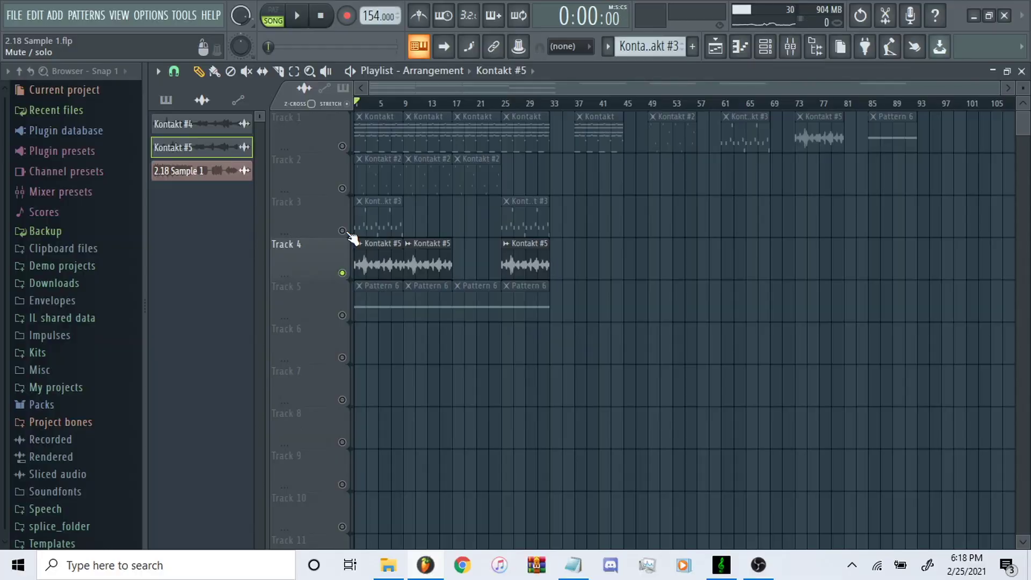
left_click(343, 231)
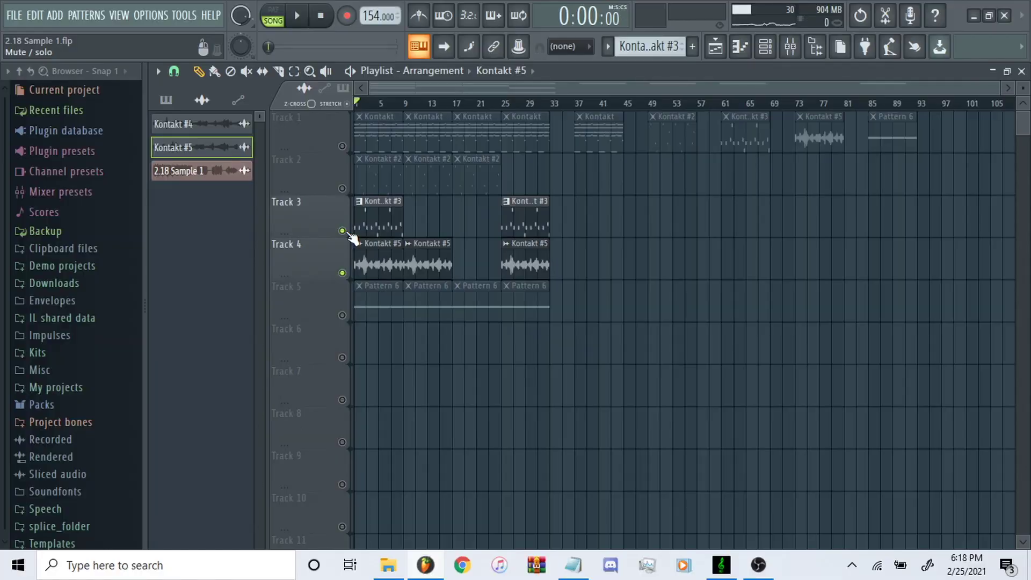
key("space")
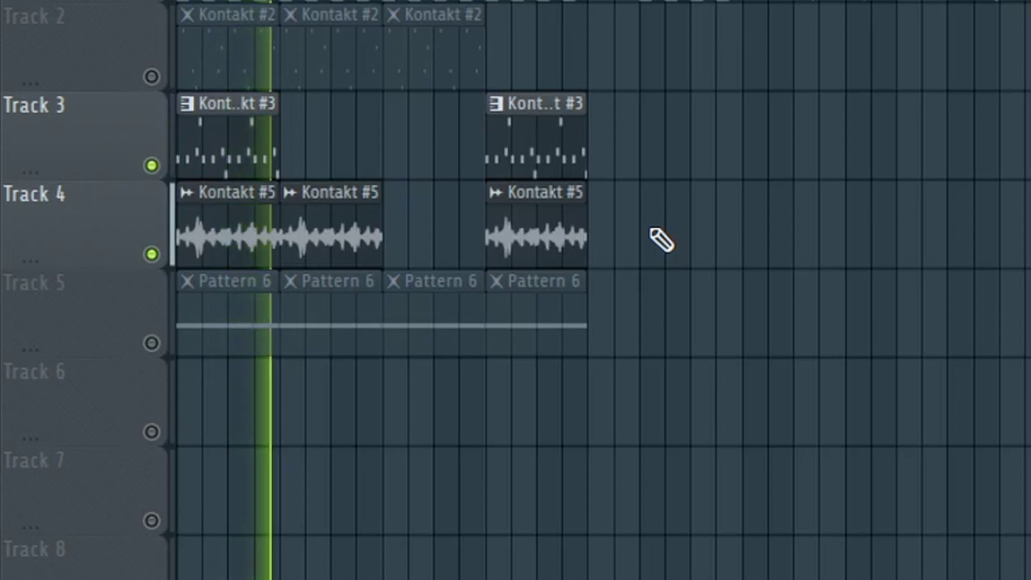
key("space")
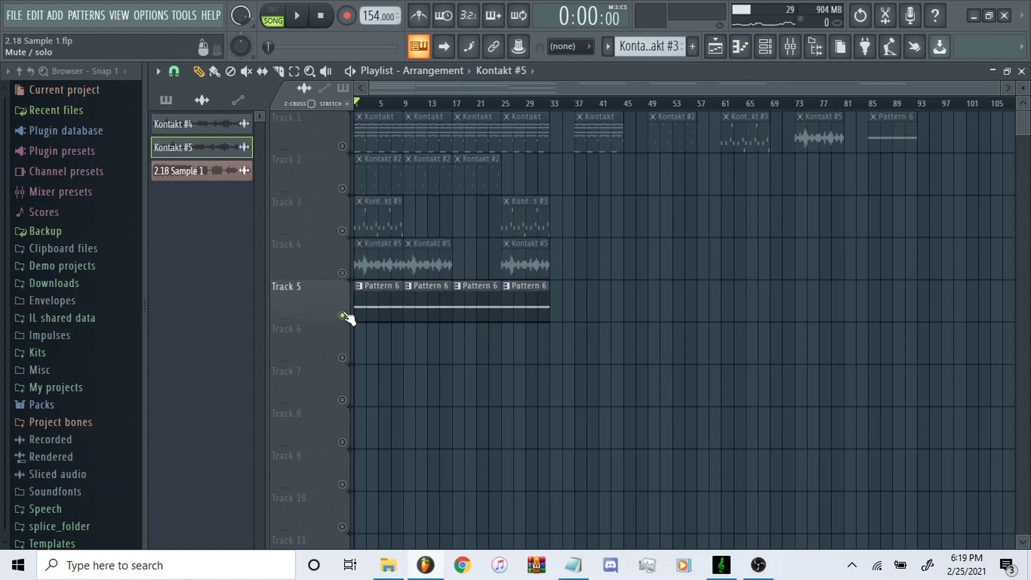
Open Pattern 6 in the piano roll and inspect the sample settings of its nico - also live bass channel
double_click(364, 306)
left_click_drag(827, 230, 208, 407)
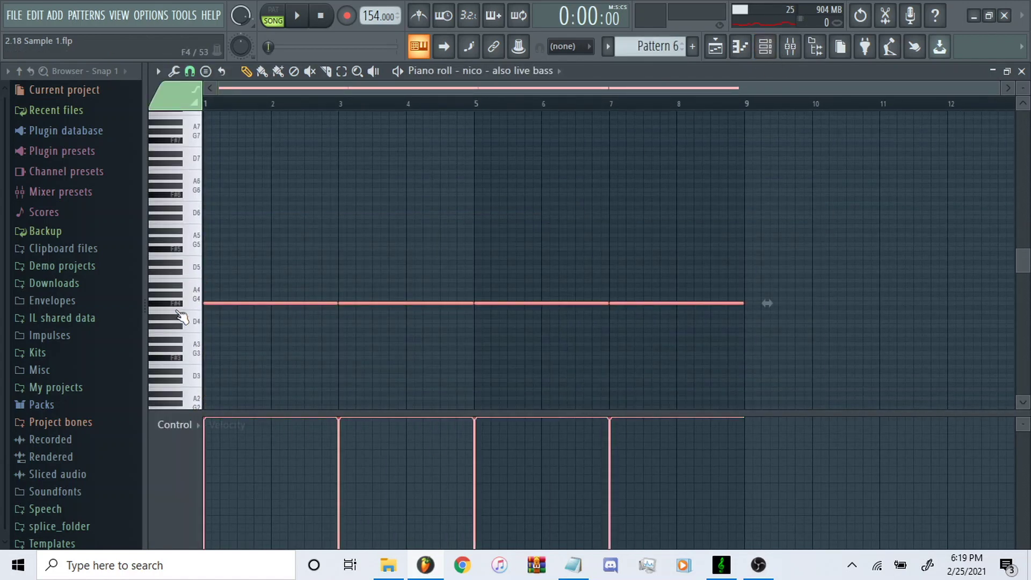
left_click(765, 48)
left_click(540, 347)
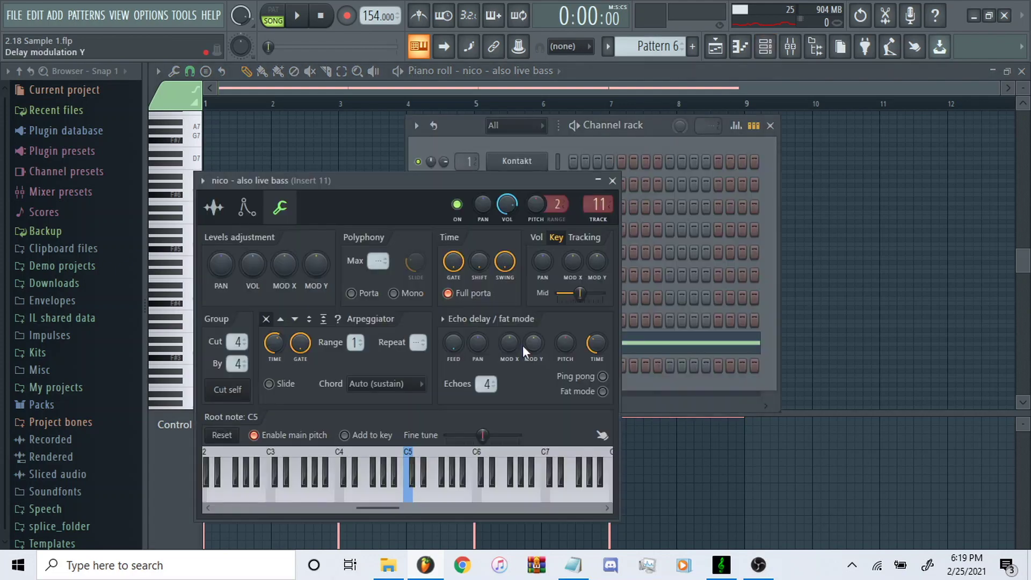
left_click(237, 213)
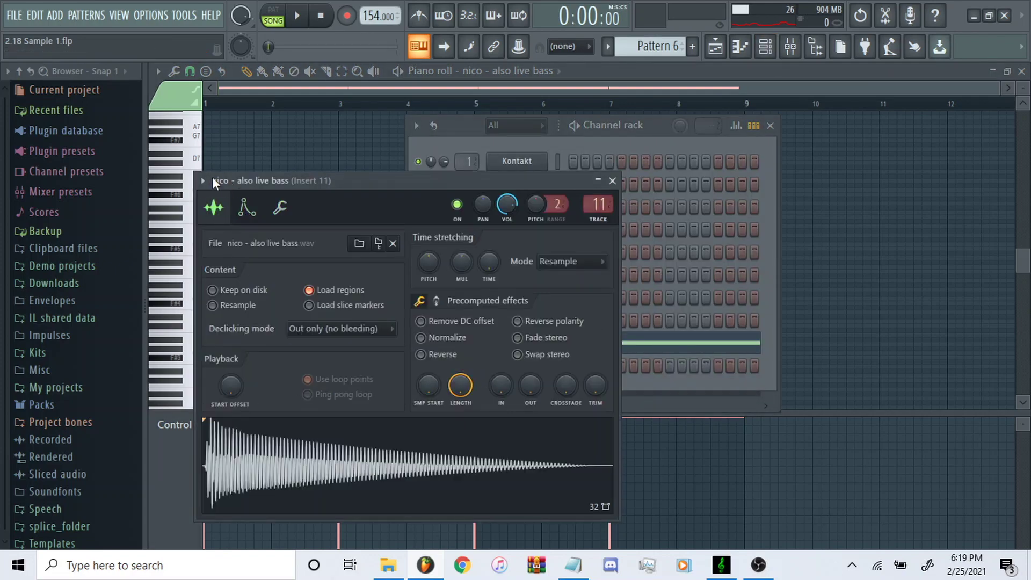
Play Track 5's Pattern 6 clips on their own in the playlist, and unmute all tracks
left_click(715, 47)
key("space")
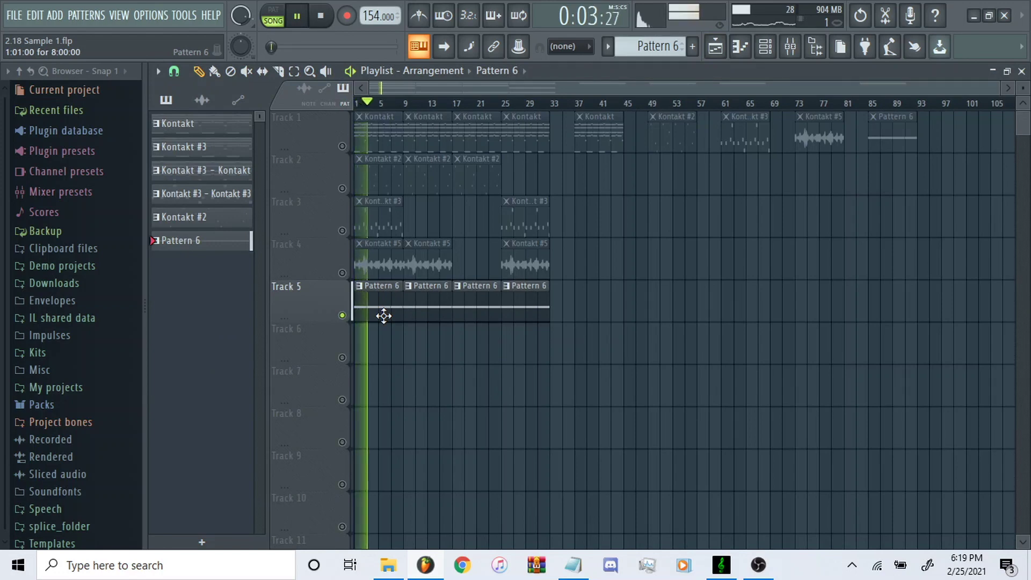
key("space")
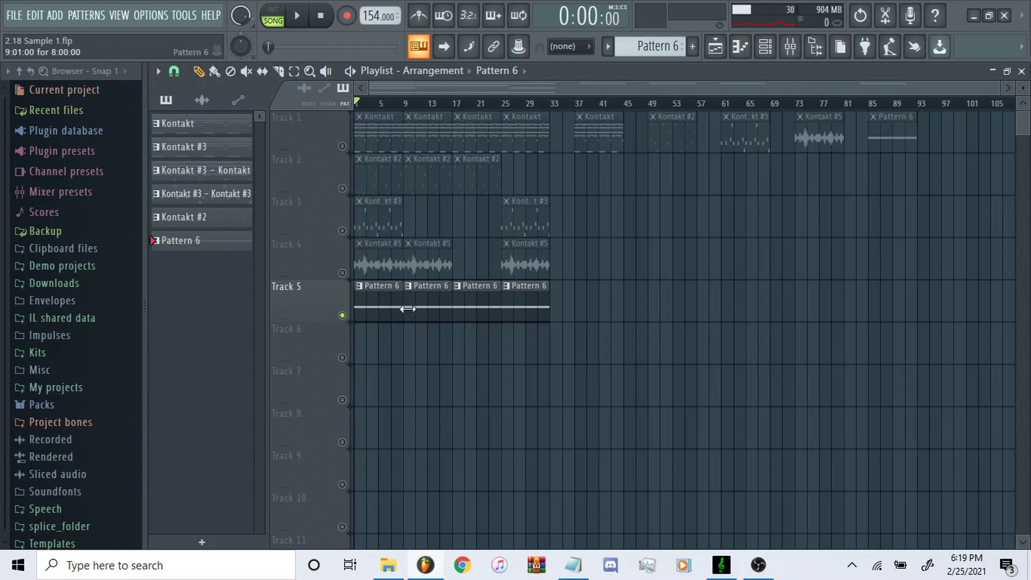
left_click(343, 148)
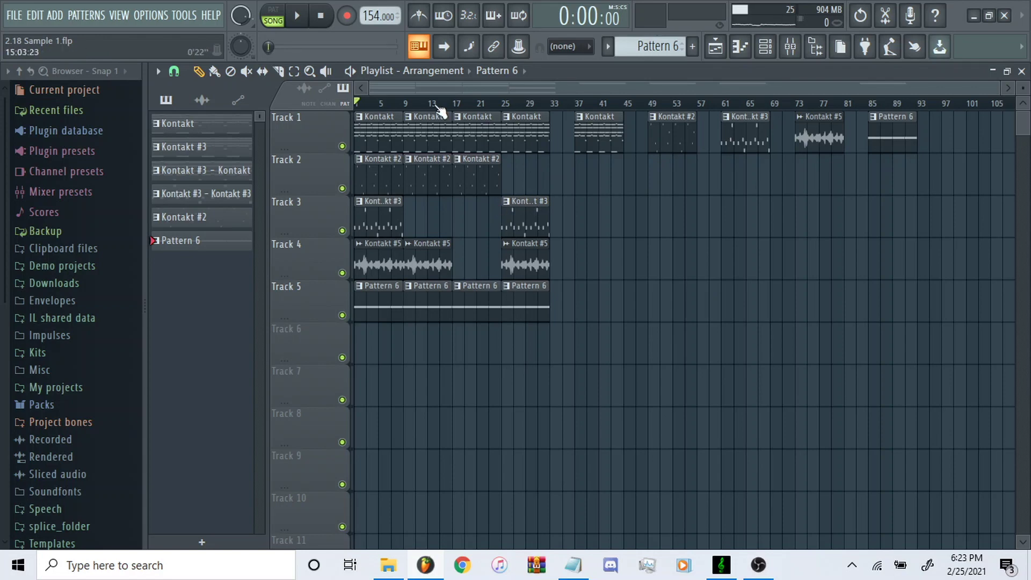
Point out bars 9 and 33 with the playhead and highlight the separate layer clips between bars 33 and 92
left_click_drag(410, 108, 920, 145)
left_click(552, 110)
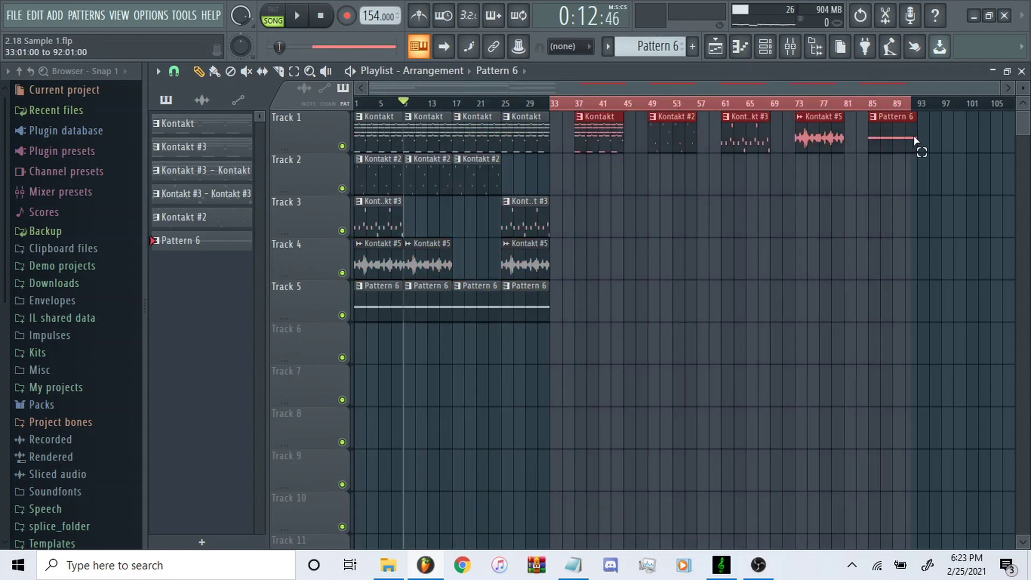
left_click(863, 119)
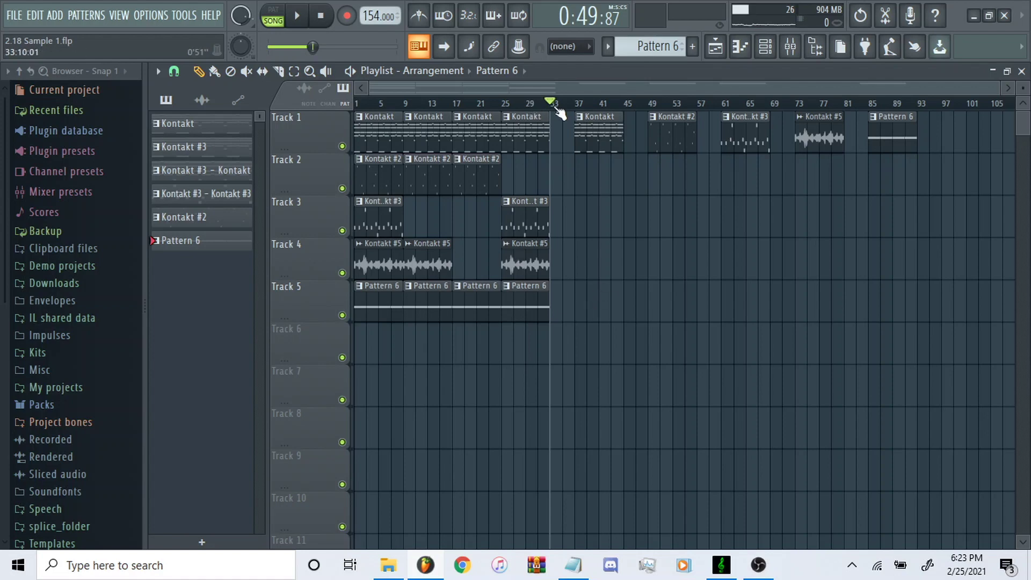
left_click_drag(559, 110, 310, 119)
left_click(407, 110)
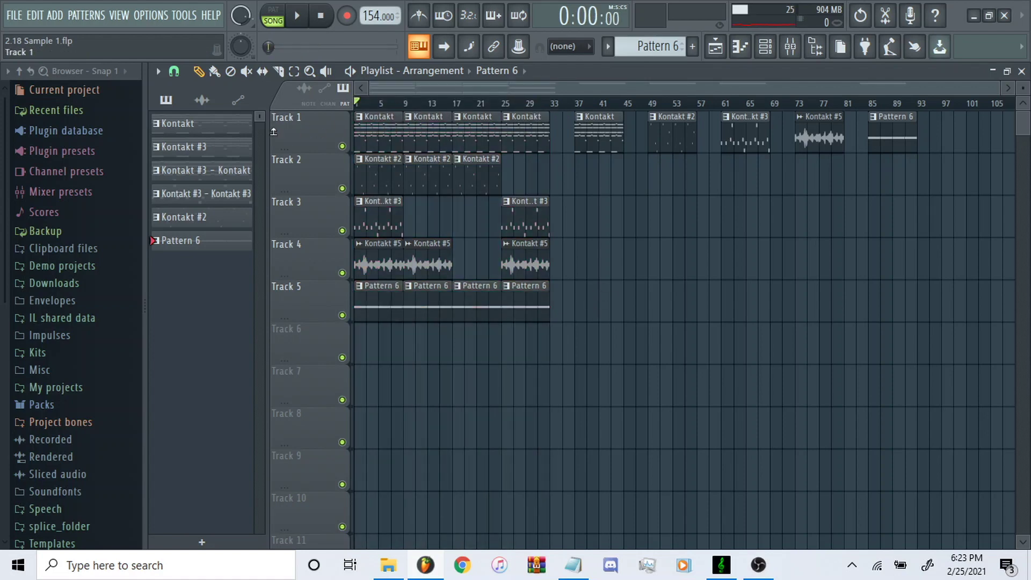